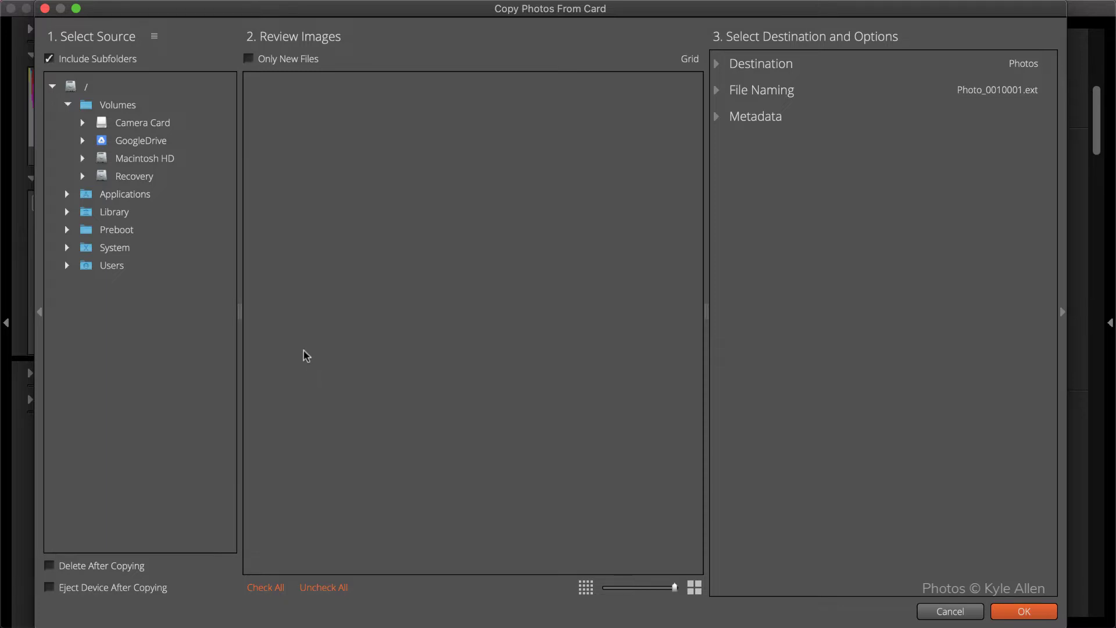
- Choose the camera card as source and show its 30 raw photos as four-column thumbnails
{"action": "left_click", "coordinate": [146, 125]}
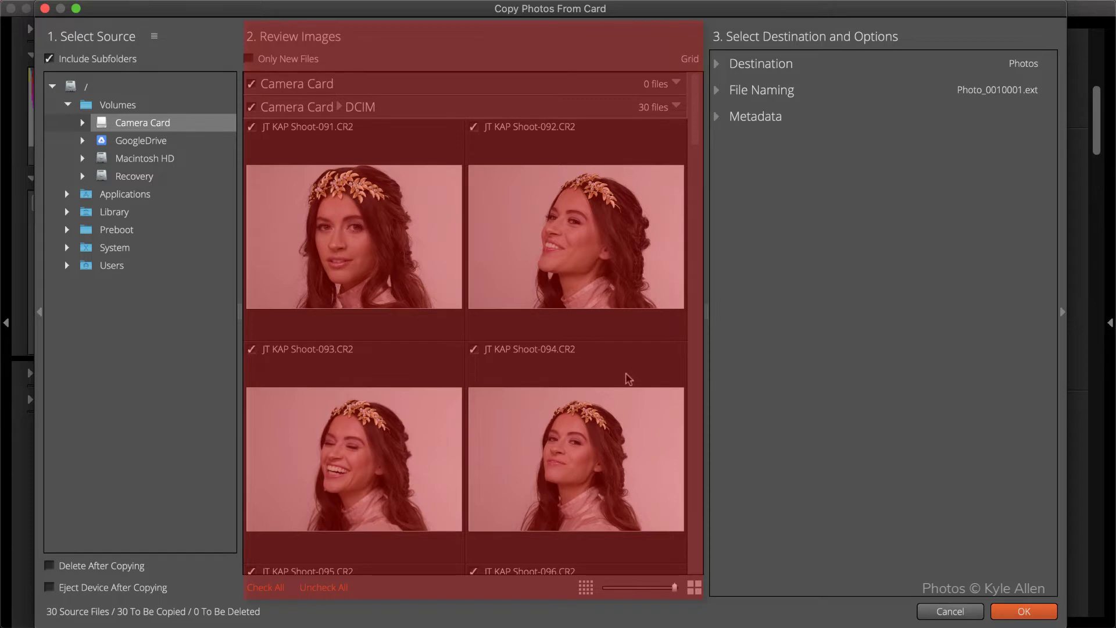
{"action": "scroll", "coordinate": [629, 379], "scroll_direction": "down", "scroll_amount": 3}
{"action": "scroll", "coordinate": [629, 380], "scroll_direction": "down", "scroll_amount": 4}
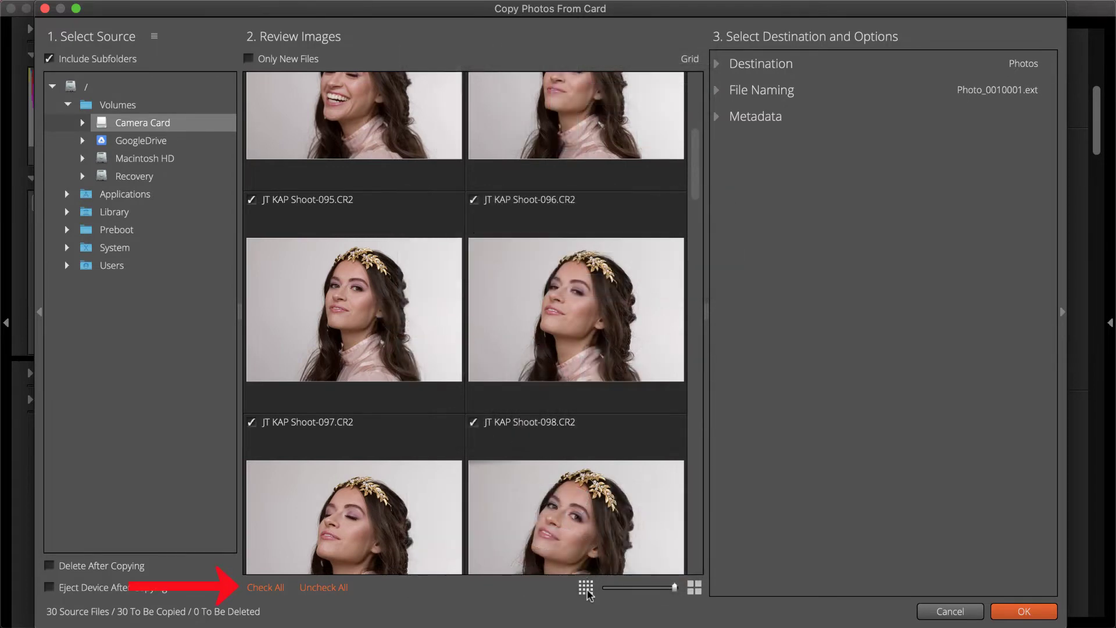
{"action": "left_click", "coordinate": [586, 589]}
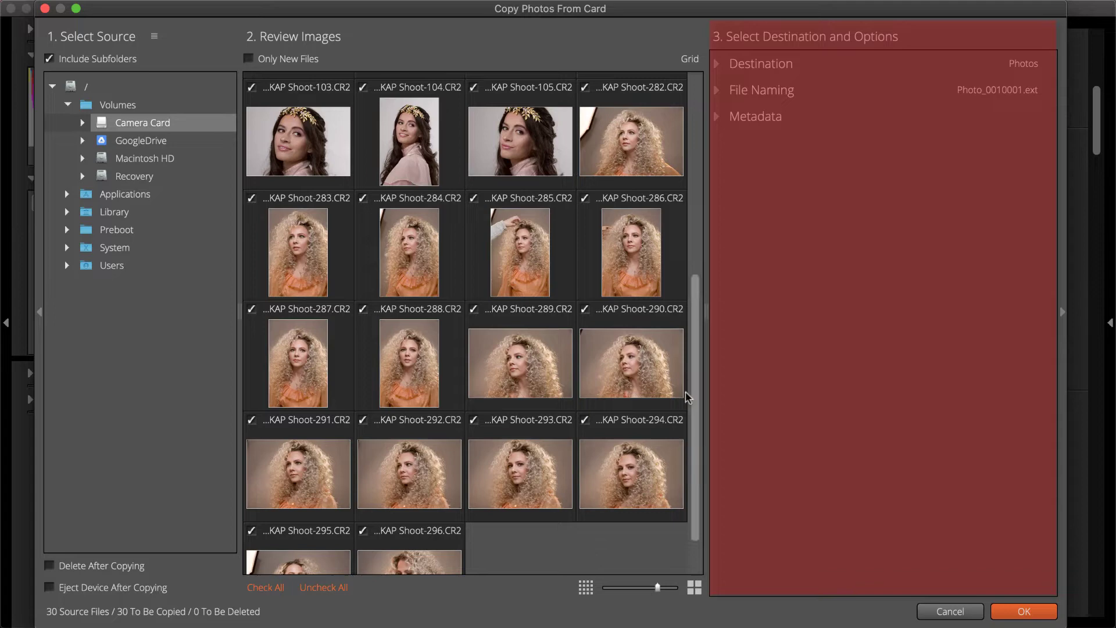
- Add a custom-text destination subfolder named after the photographer
{"action": "left_click", "coordinate": [718, 62]}
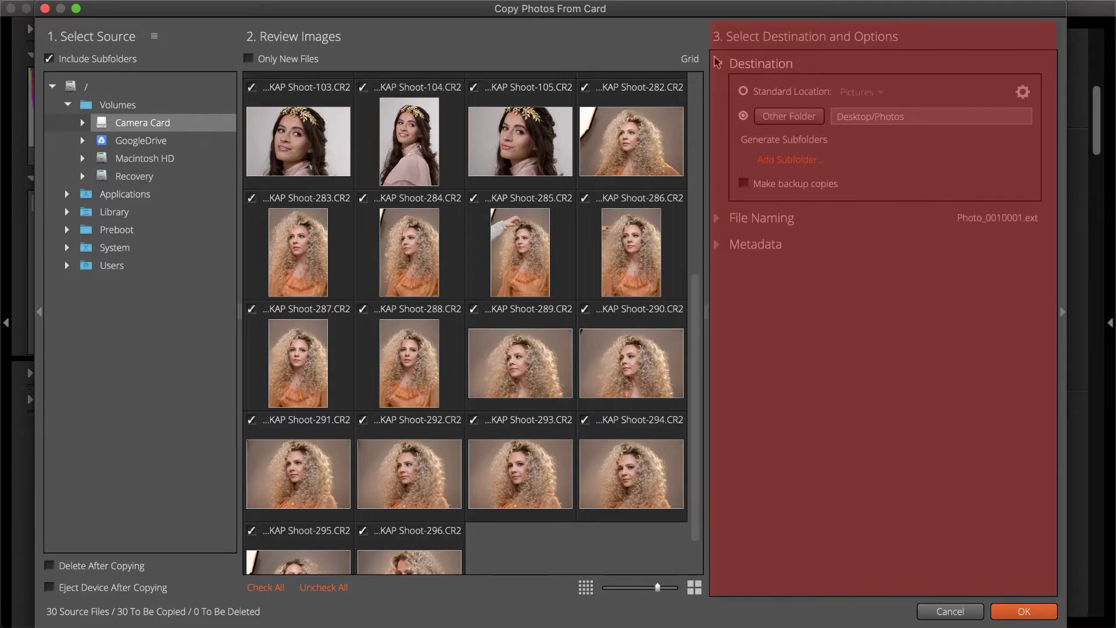
{"action": "left_click", "coordinate": [788, 159]}
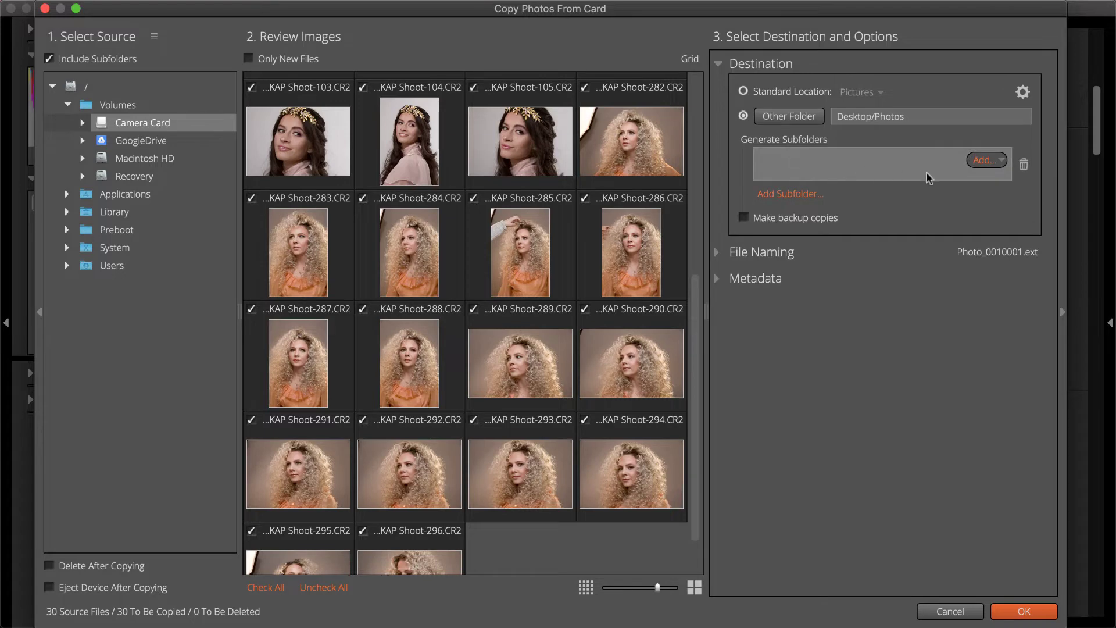
{"action": "left_click", "coordinate": [987, 160]}
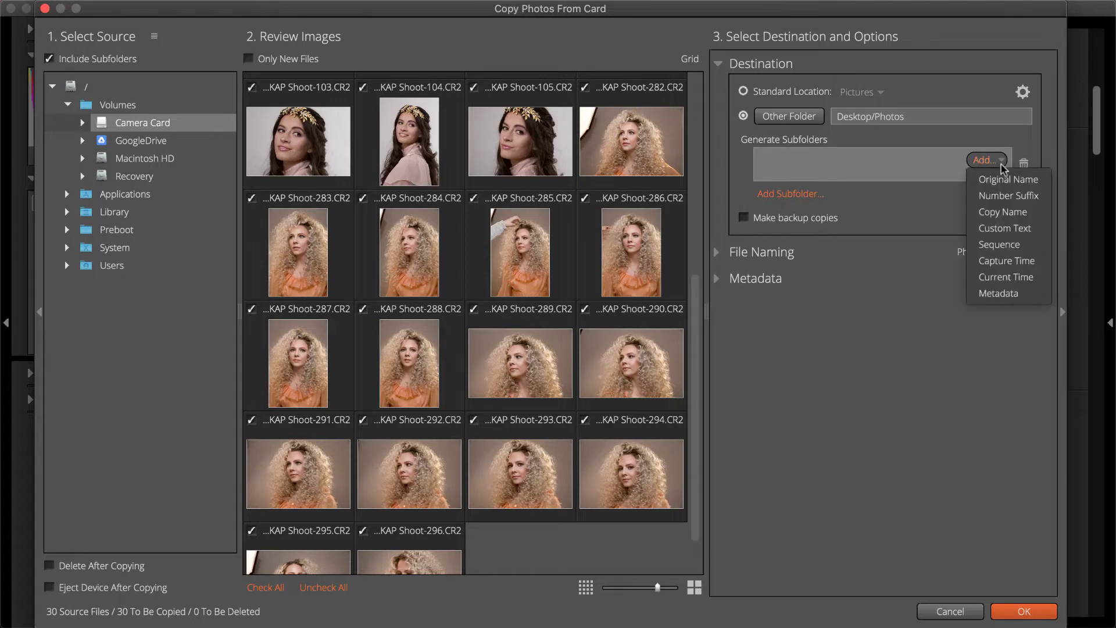
{"action": "left_click", "coordinate": [1015, 226]}
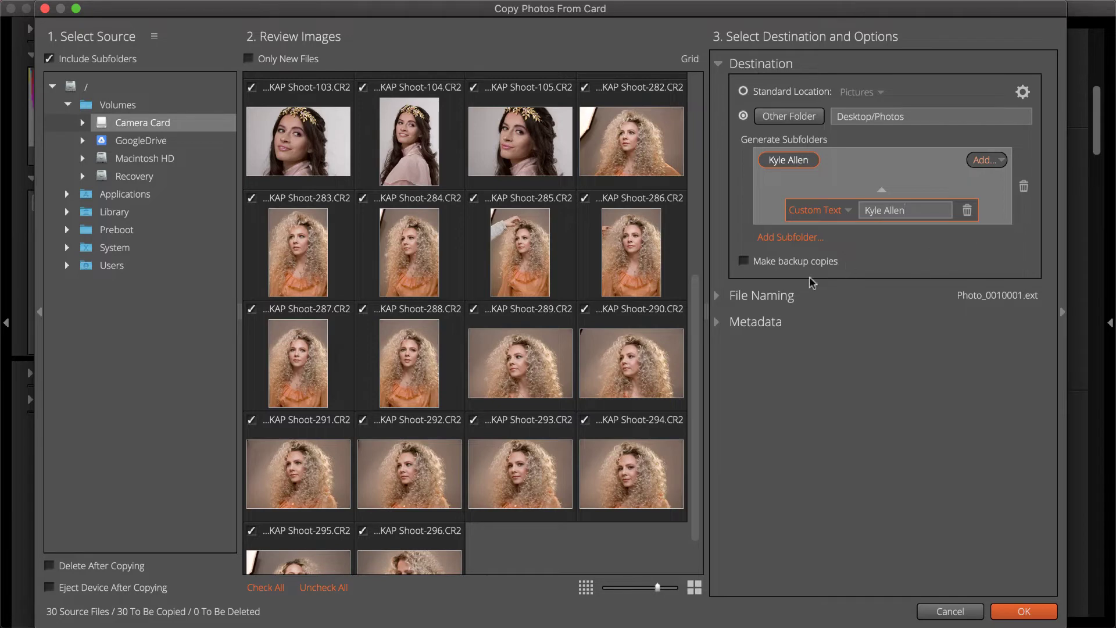
- Set the file-name sequence number format to two digits (##)
{"action": "left_click", "coordinate": [718, 297]}
{"action": "left_click", "coordinate": [777, 403]}
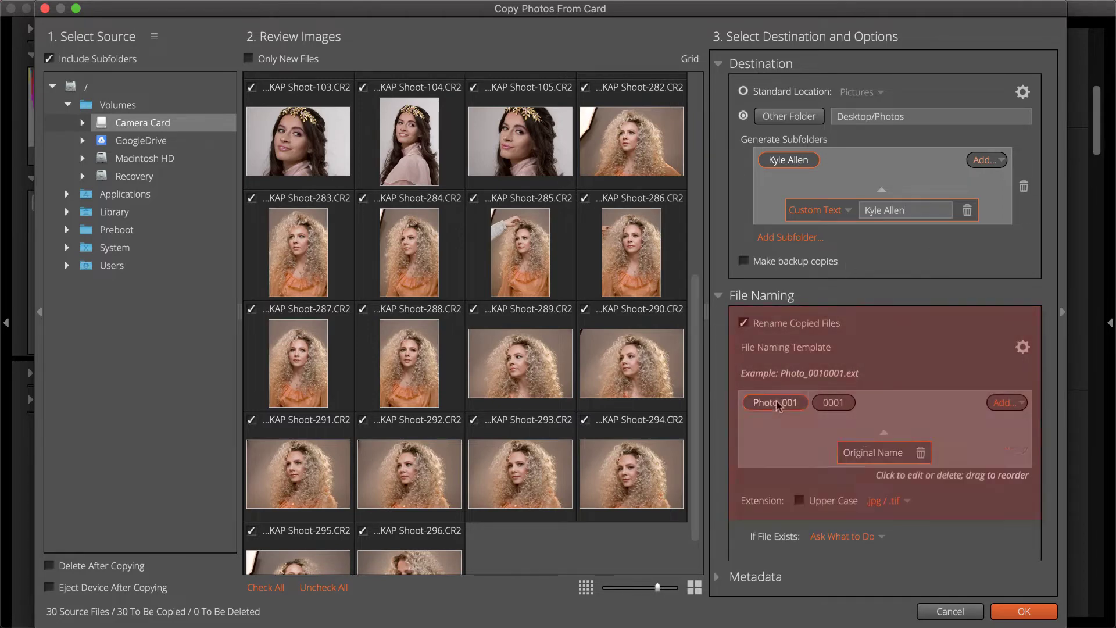
{"action": "left_click", "coordinate": [833, 404]}
{"action": "left_click", "coordinate": [829, 459]}
{"action": "left_click", "coordinate": [833, 493]}
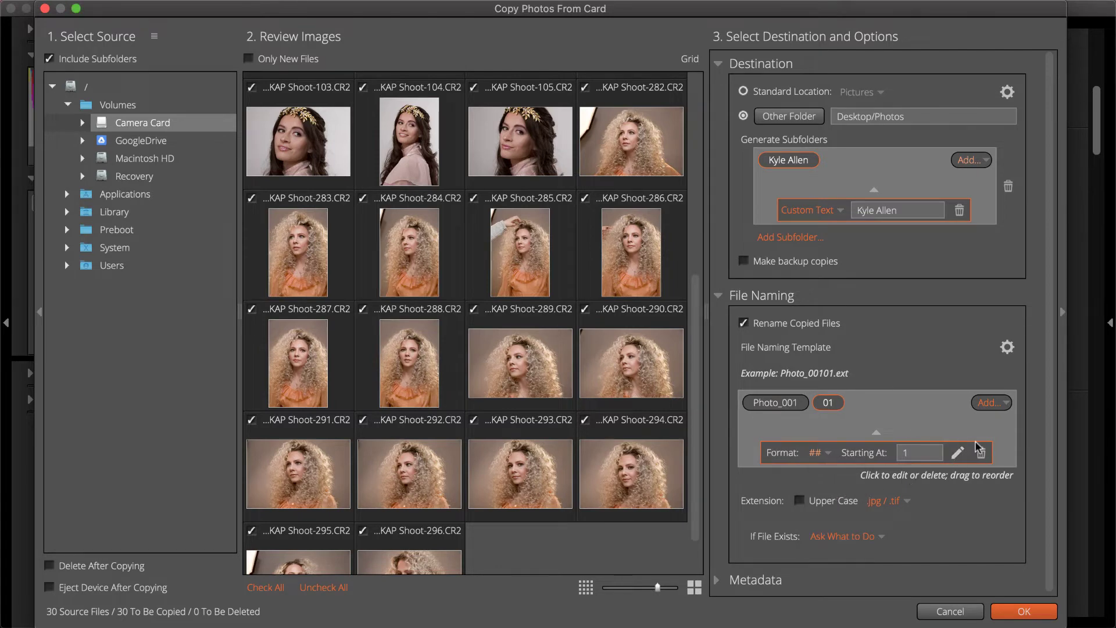
{"action": "left_click", "coordinate": [718, 295]}
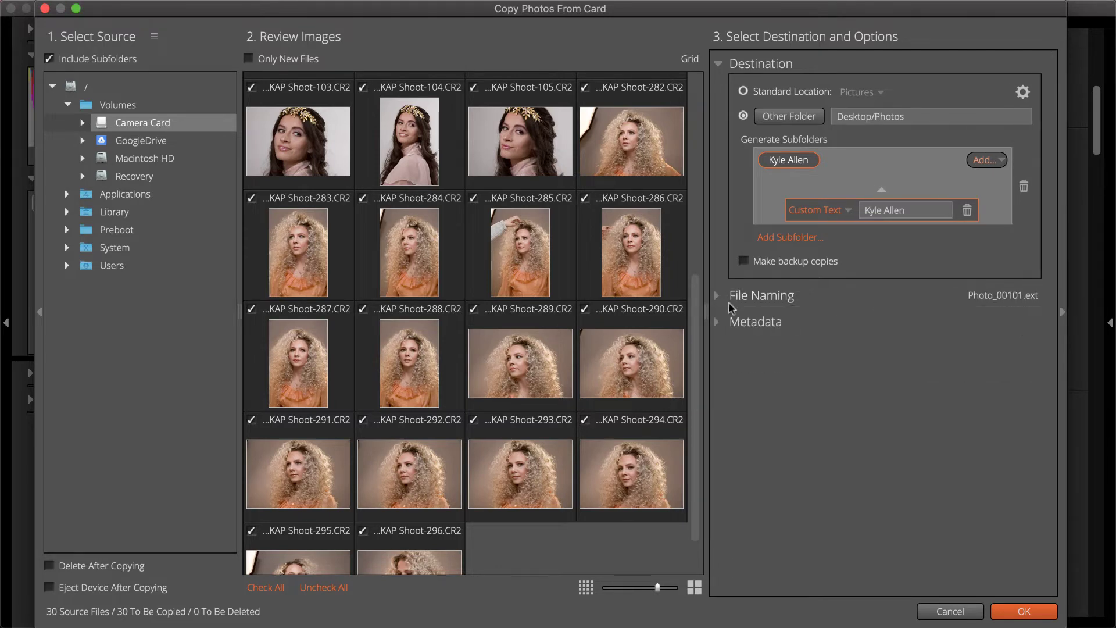
{"action": "left_click", "coordinate": [718, 321]}
- Try the Business Example metadata preset, then disable Apply Metadata and start copying
{"action": "scroll", "coordinate": [756, 323], "scroll_direction": "down", "scroll_amount": 1}
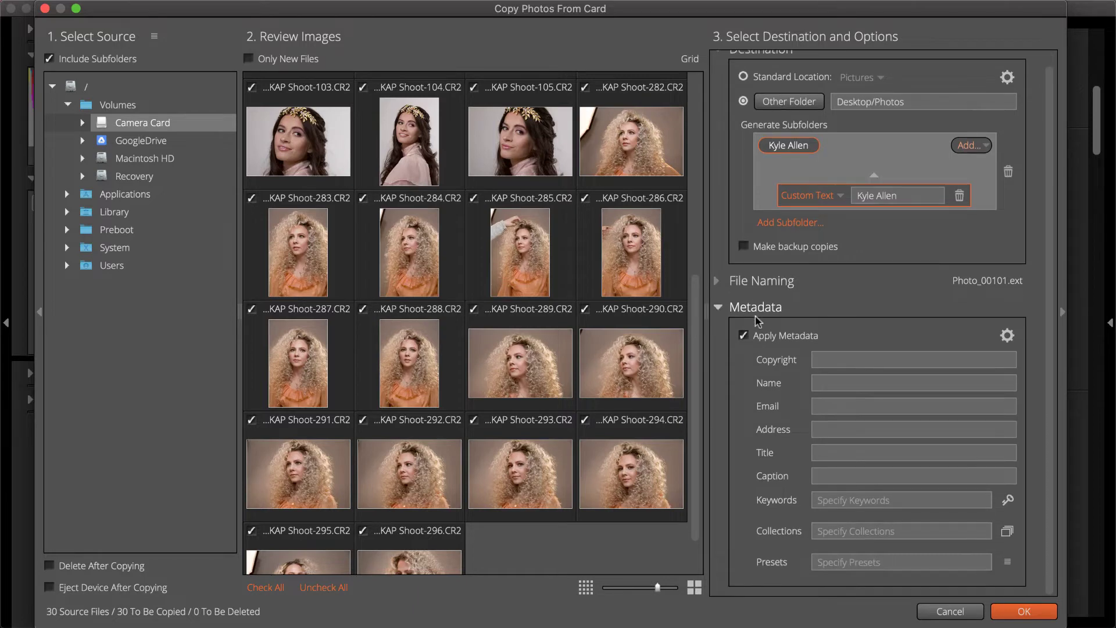
{"action": "left_click", "coordinate": [1010, 336]}
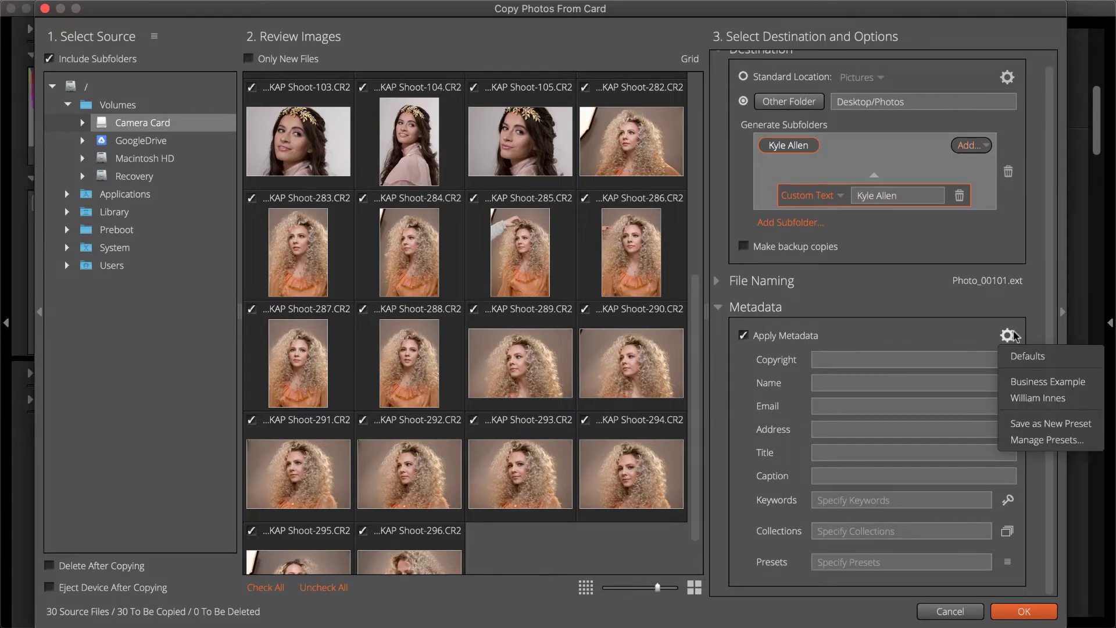
{"action": "left_click", "coordinate": [1041, 382]}
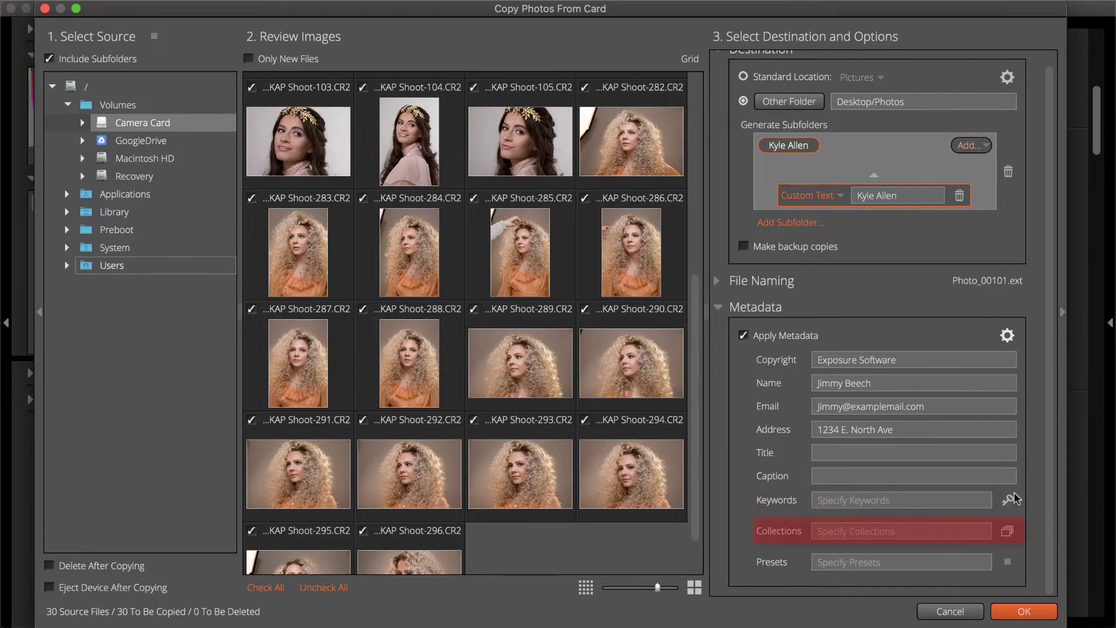
{"action": "left_click", "coordinate": [1008, 561]}
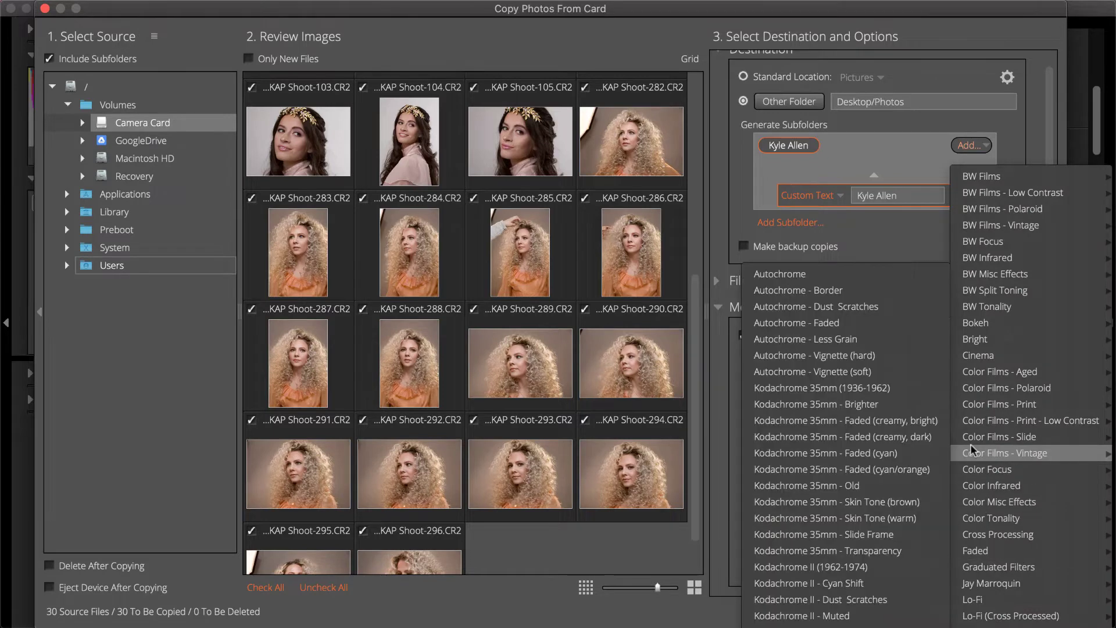
{"action": "left_click", "coordinate": [743, 545]}
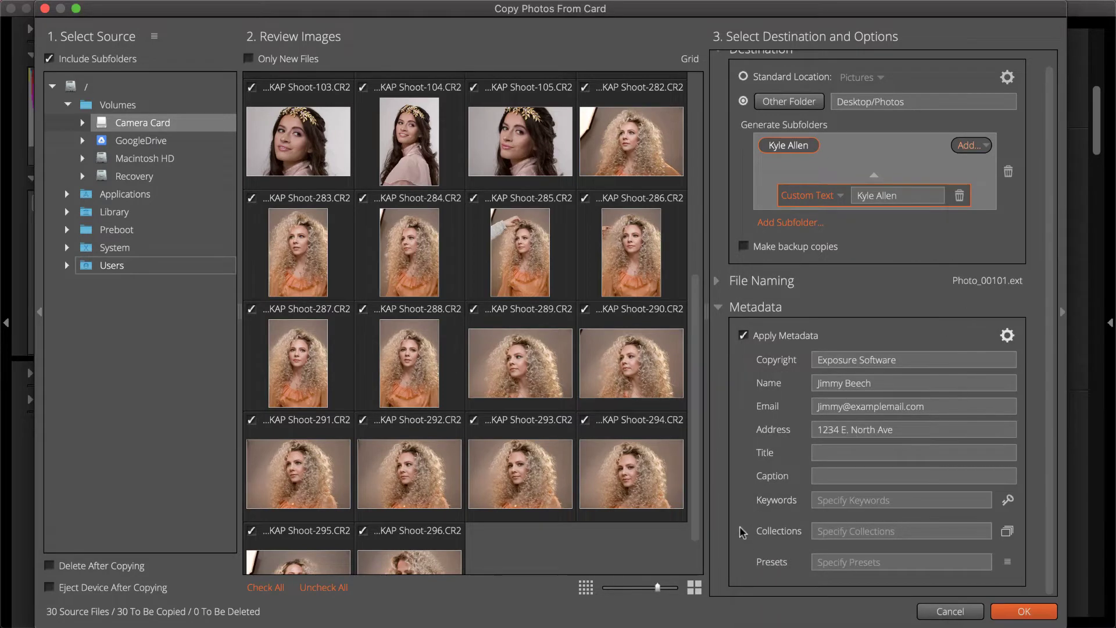
{"action": "left_click", "coordinate": [744, 337]}
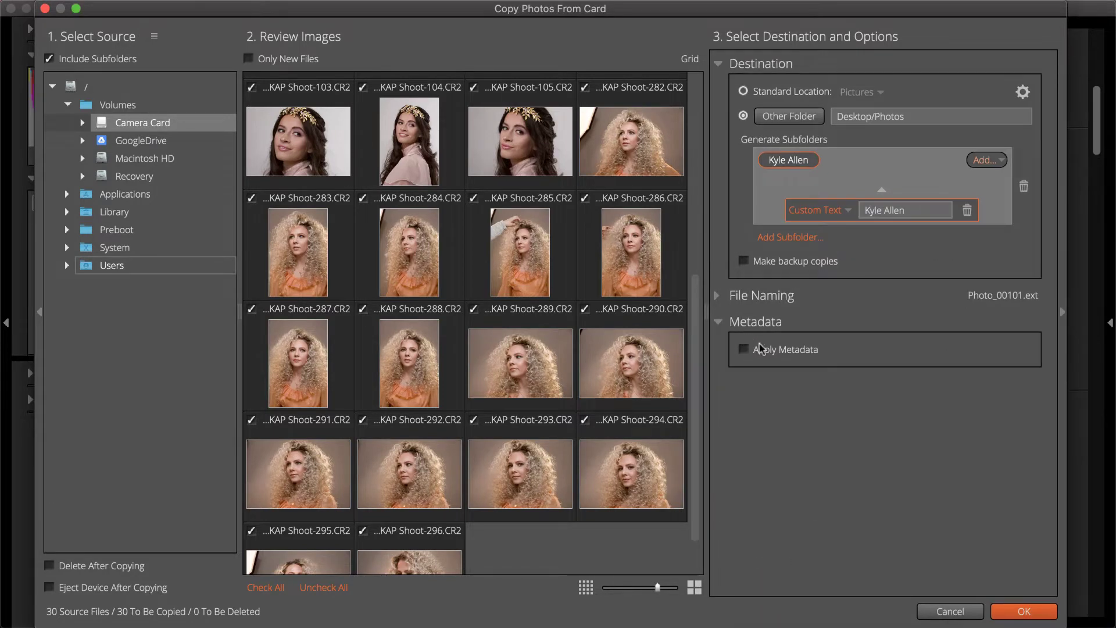
{"action": "left_click", "coordinate": [1046, 611]}
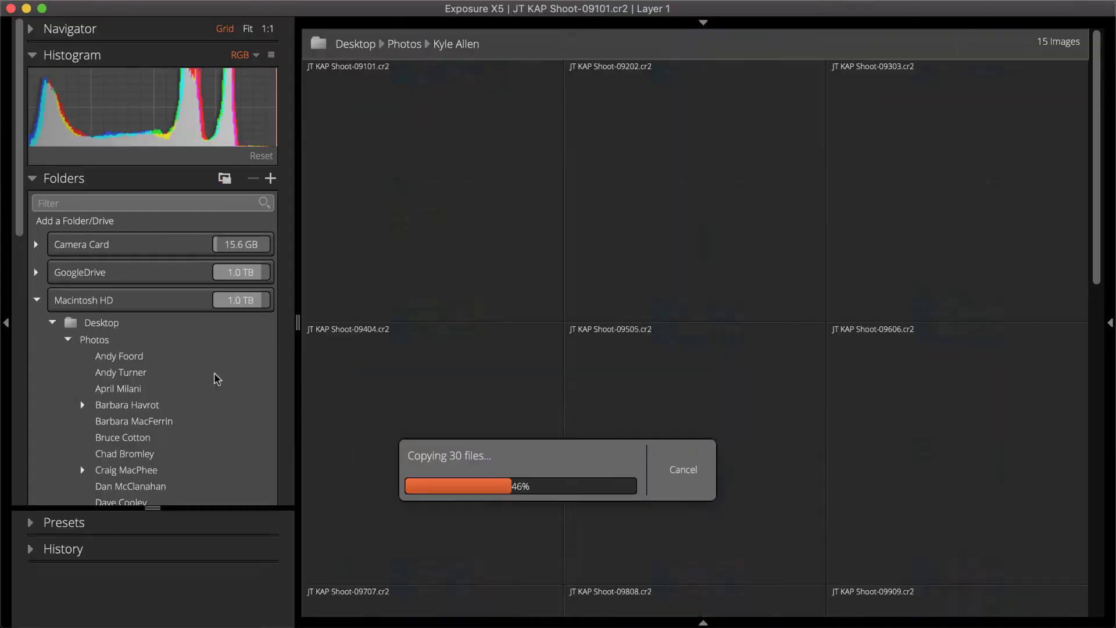
- Flag 09202 as a pick and close the finished copy progress dialog
{"action": "scroll", "coordinate": [214, 375], "scroll_direction": "down", "scroll_amount": 8}
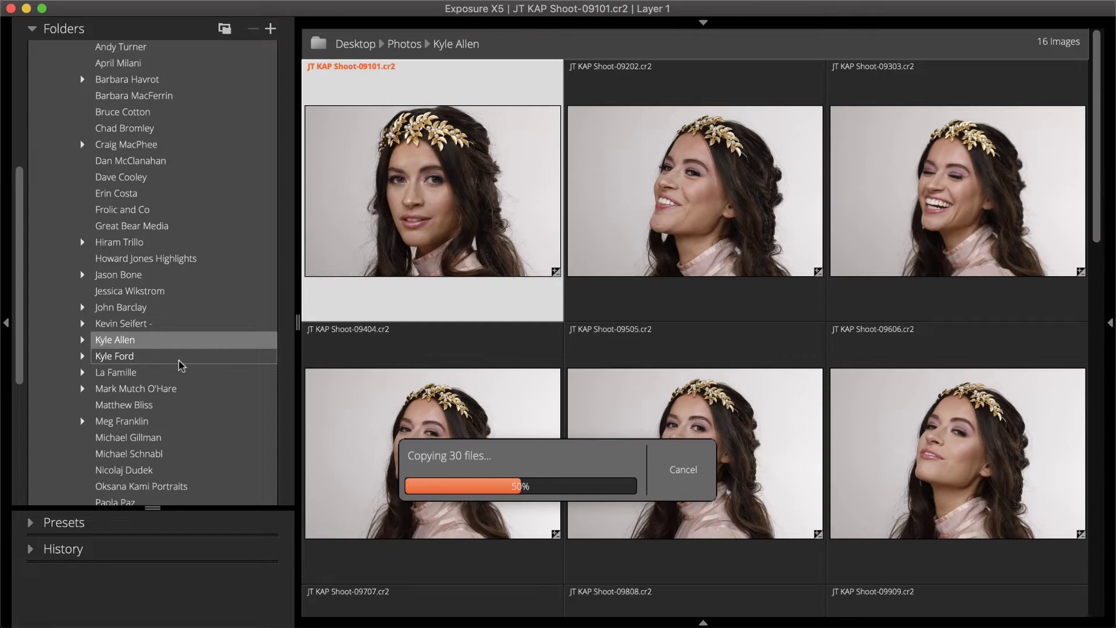
{"action": "left_click", "coordinate": [573, 313]}
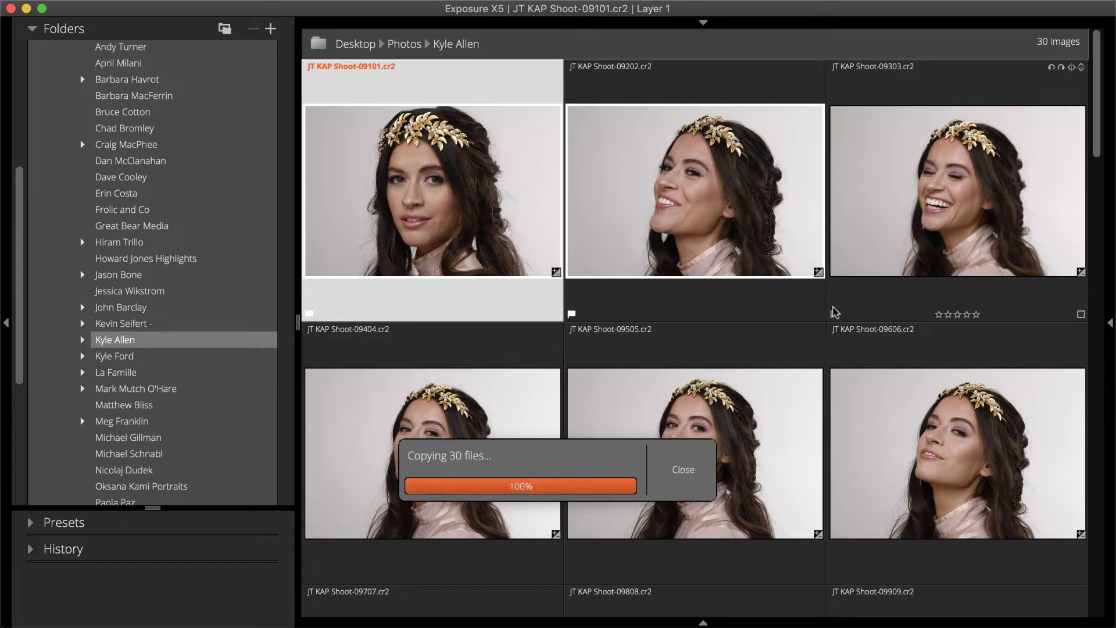
{"action": "left_click", "coordinate": [835, 313]}
{"action": "scroll", "coordinate": [333, 567], "scroll_direction": "down", "scroll_amount": 5}
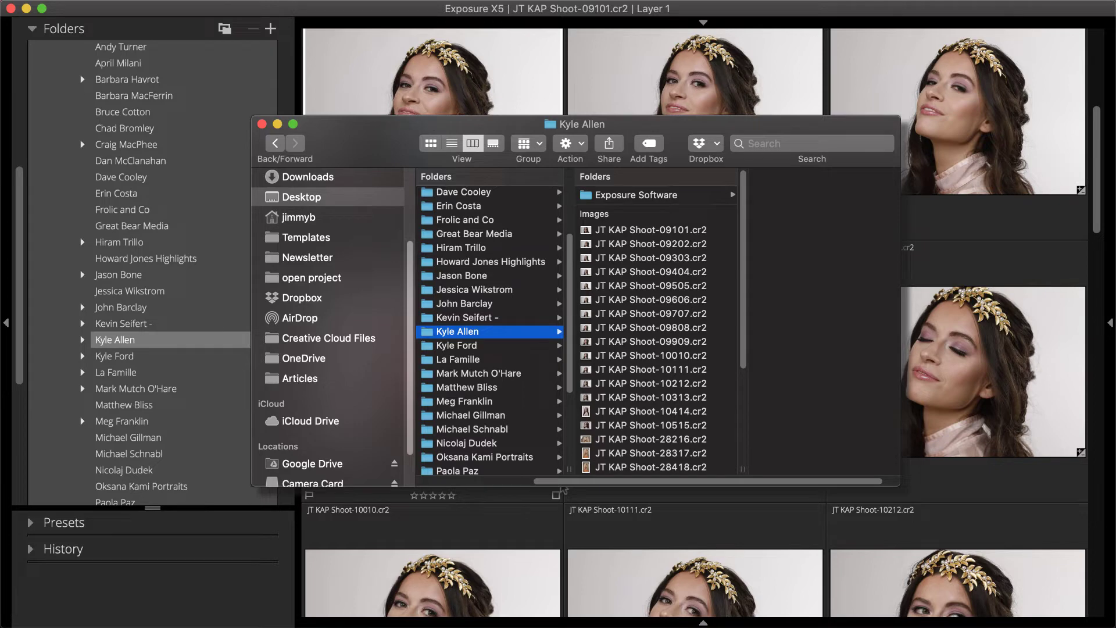
- Open the Exposure Software folder in Finder to review the copied images
{"action": "left_click", "coordinate": [635, 196]}
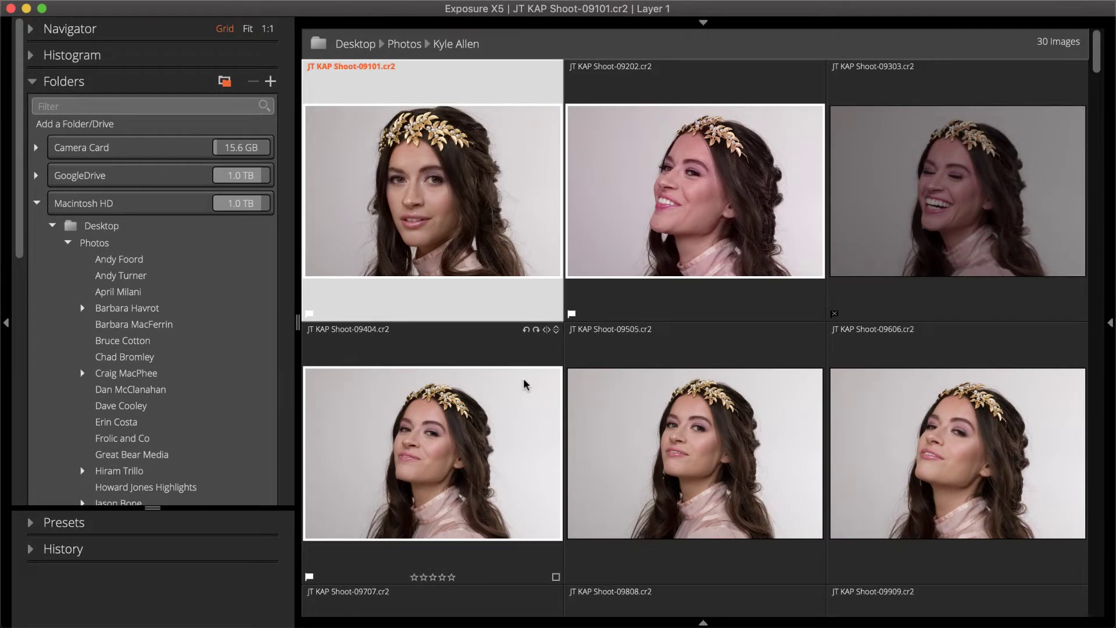
- Collapse the Macintosh HD folder tree and expand the Collections list
{"action": "scroll", "coordinate": [161, 387], "scroll_direction": "down", "scroll_amount": 5}
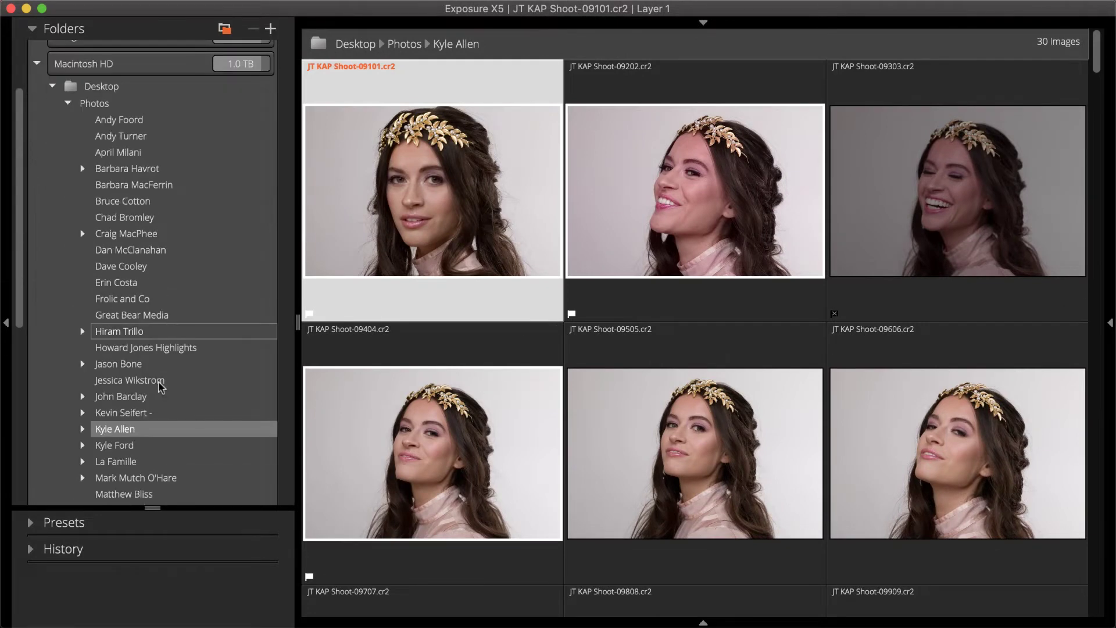
{"action": "right_click", "coordinate": [256, 346]}
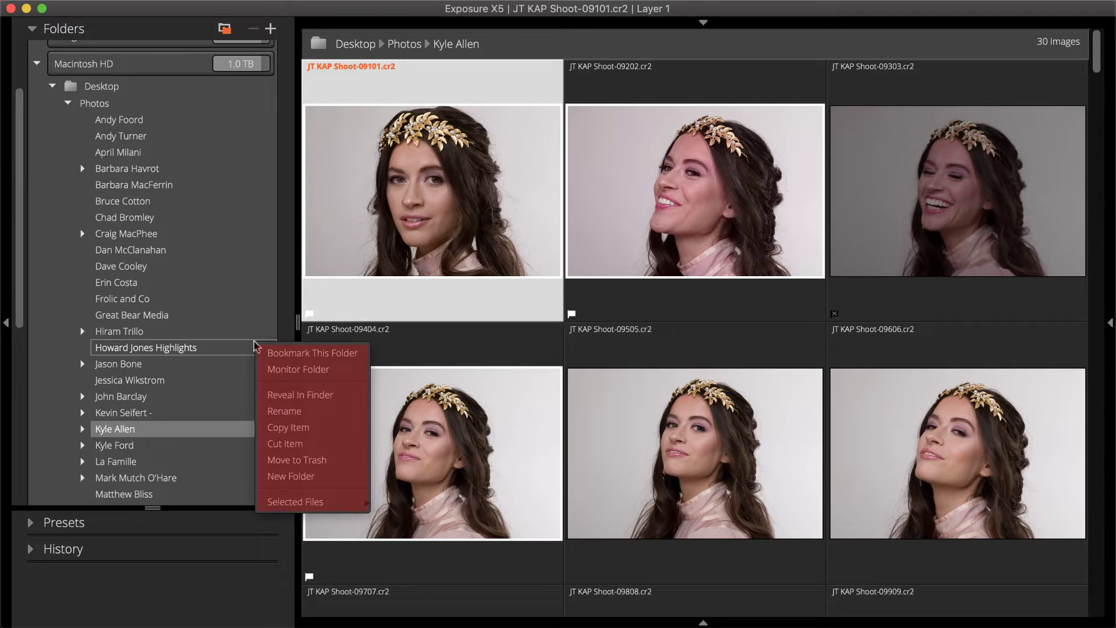
{"action": "key", "text": "Escape"}
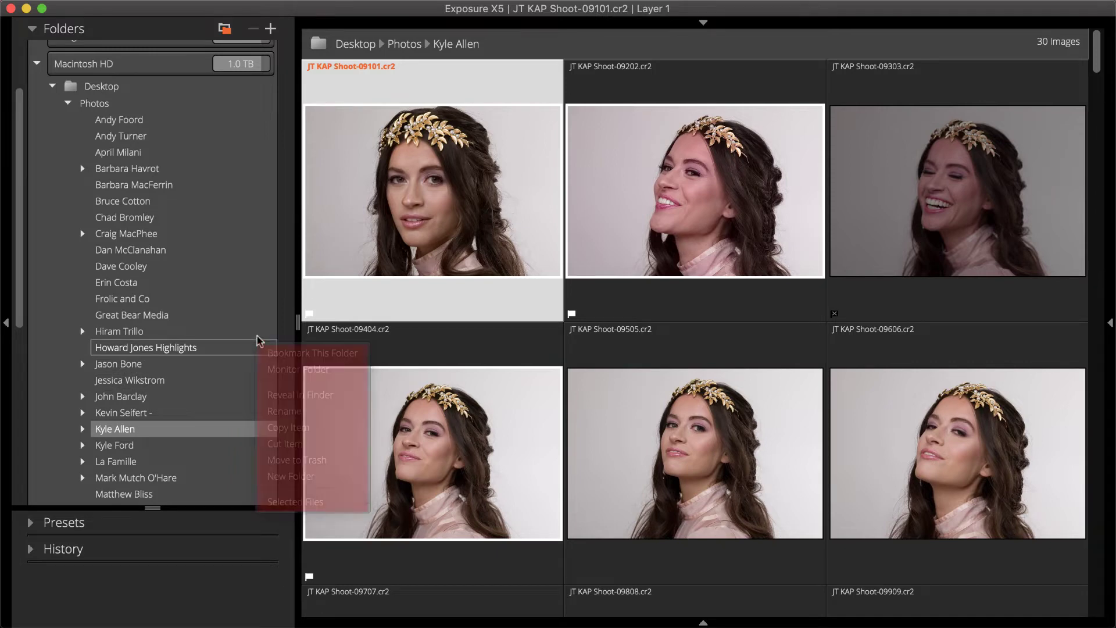
{"action": "scroll", "coordinate": [260, 339], "scroll_direction": "up", "scroll_amount": 4}
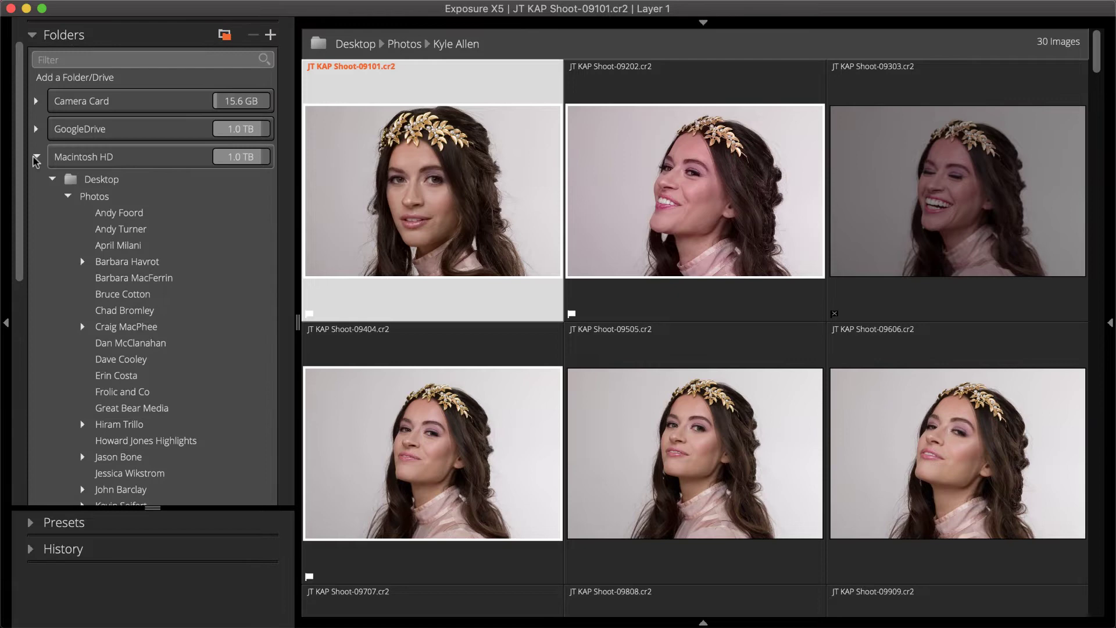
{"action": "left_click", "coordinate": [36, 156]}
{"action": "left_click", "coordinate": [35, 231]}
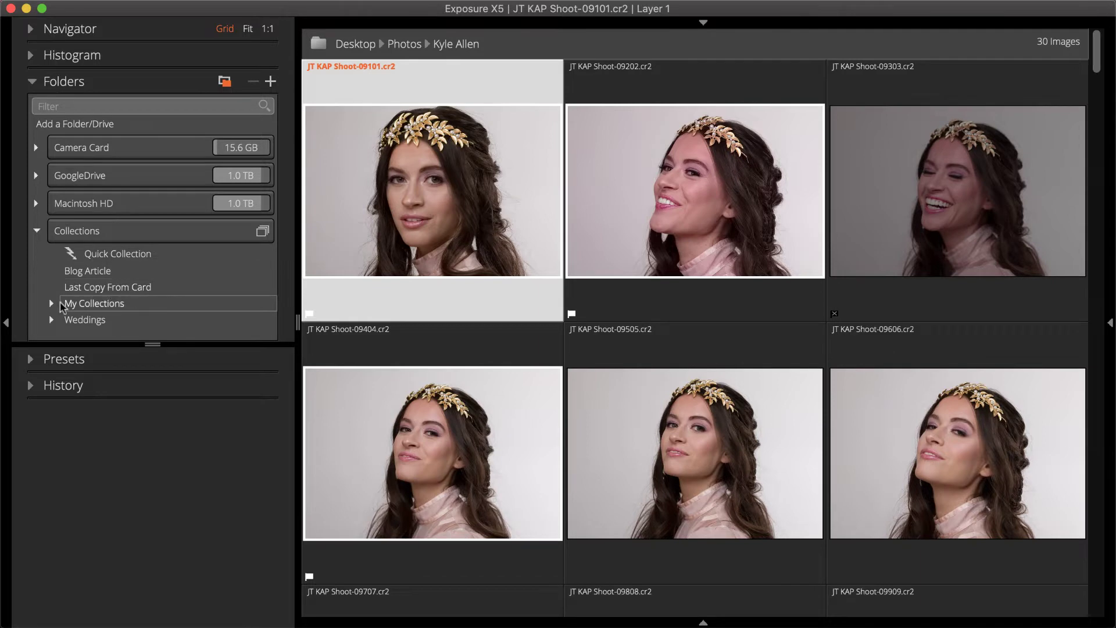
- Browse the Family Photos sub-collections under My Collections, then the Blog Article collection
{"action": "left_click", "coordinate": [52, 303]}
{"action": "left_click", "coordinate": [68, 320]}
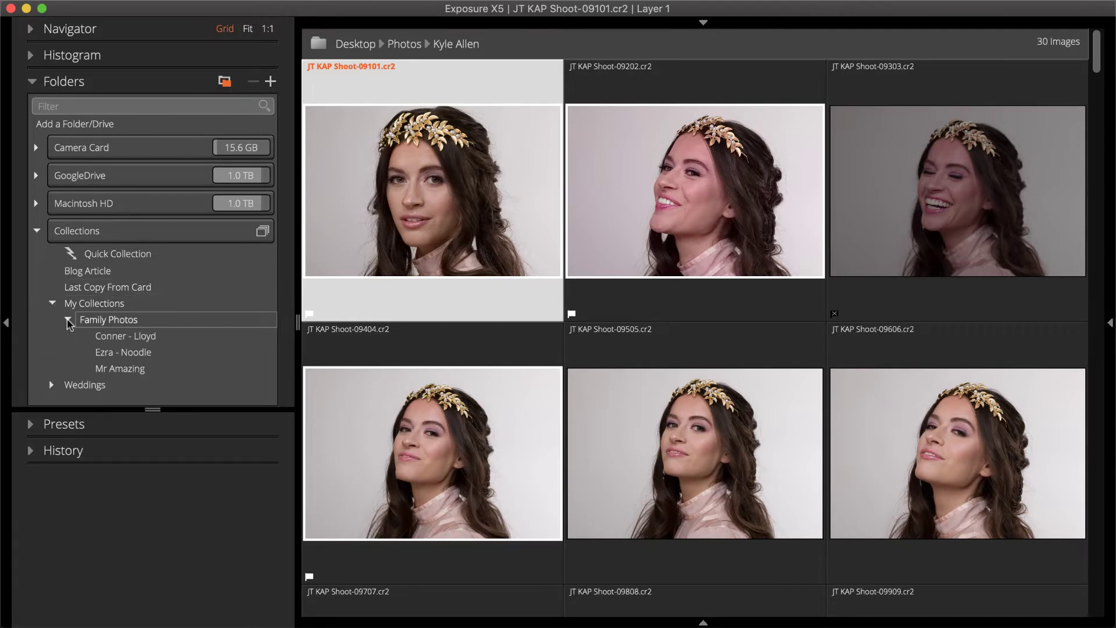
{"action": "left_click", "coordinate": [81, 321]}
{"action": "left_click", "coordinate": [98, 337]}
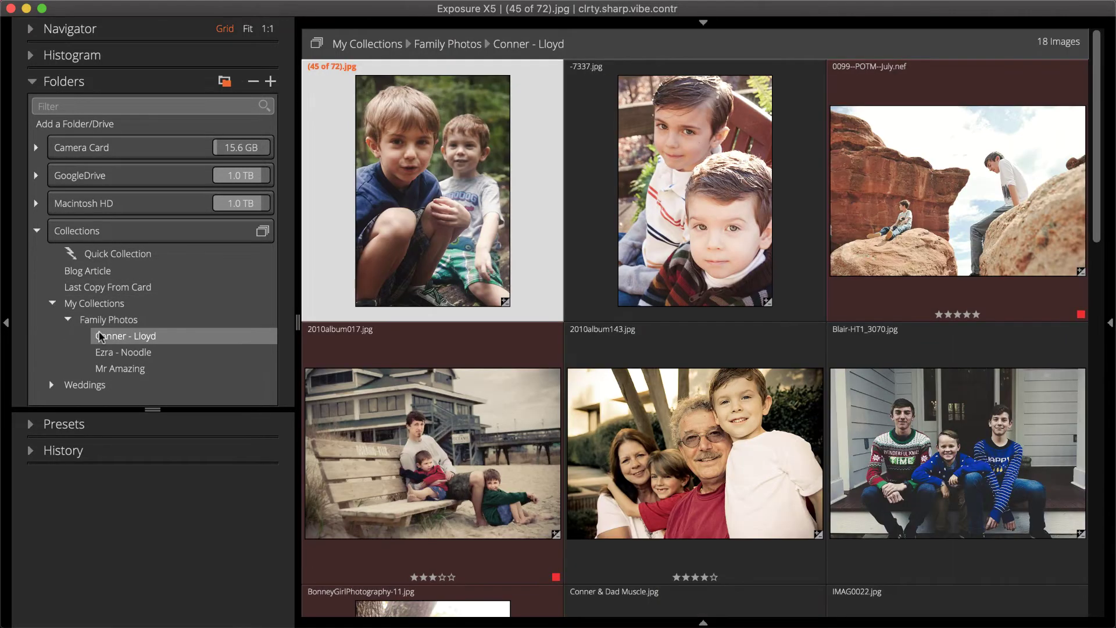
{"action": "left_click", "coordinate": [114, 355]}
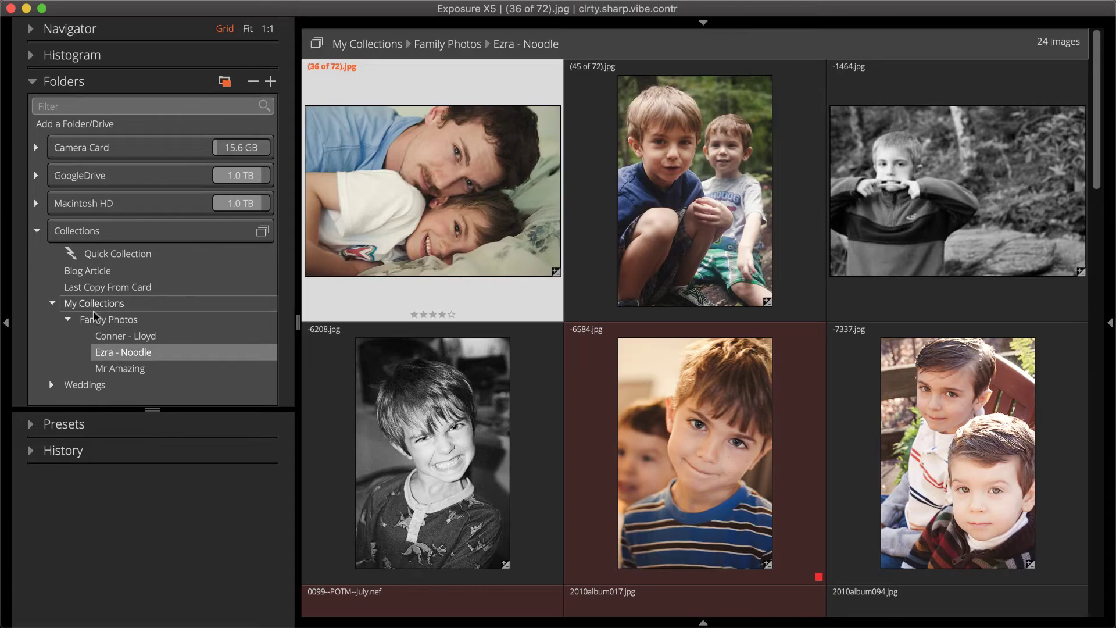
{"action": "left_click", "coordinate": [75, 273]}
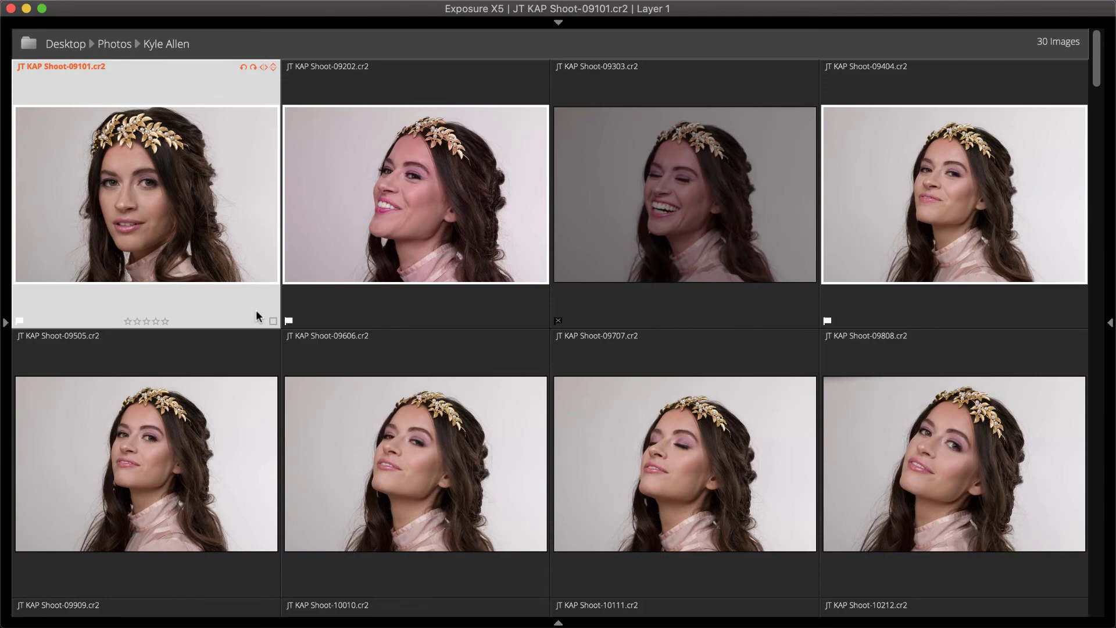
- Reject 10010, 10111 and 09909, and flag 09808 as a pick
{"action": "scroll", "coordinate": [256, 312], "scroll_direction": "down", "scroll_amount": 3}
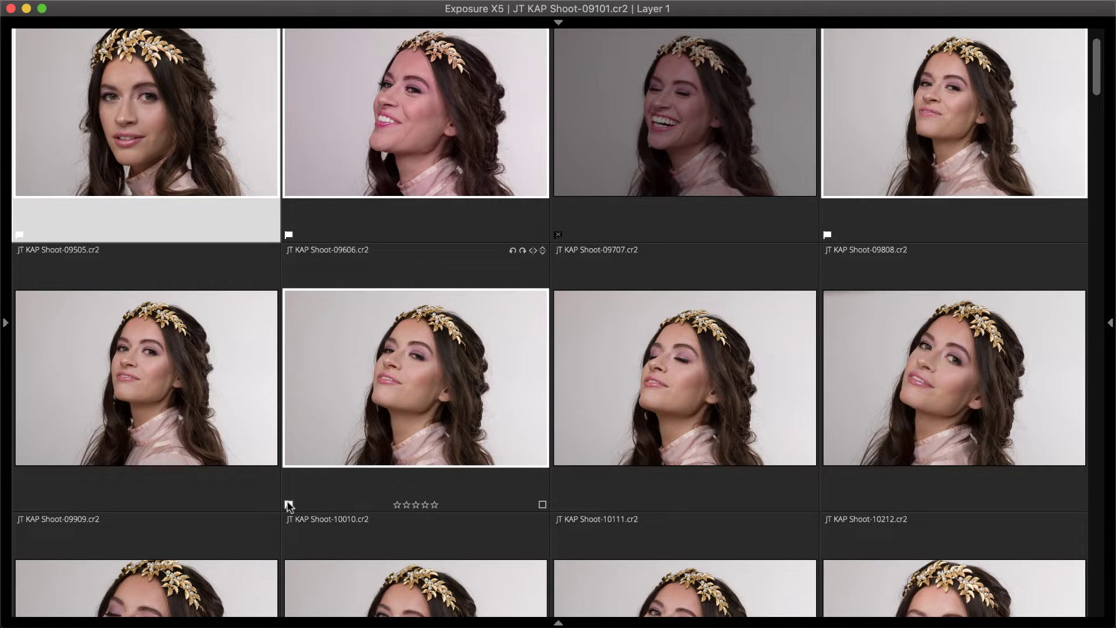
{"action": "left_click", "coordinate": [288, 504]}
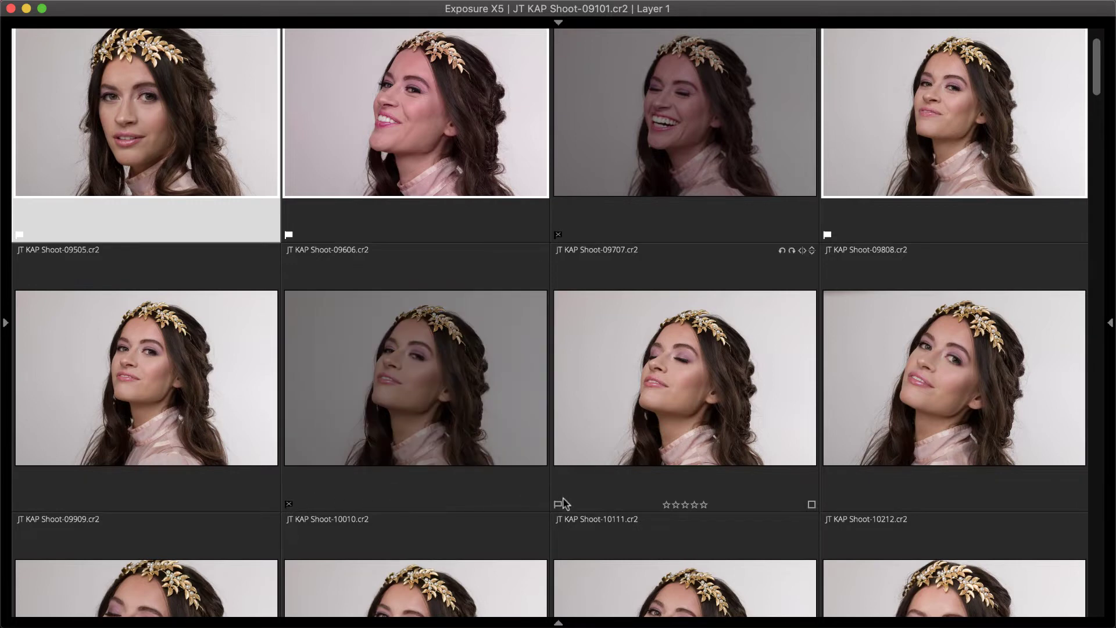
{"action": "left_click", "coordinate": [558, 504]}
{"action": "left_click", "coordinate": [577, 490]}
{"action": "key", "text": "Right"}
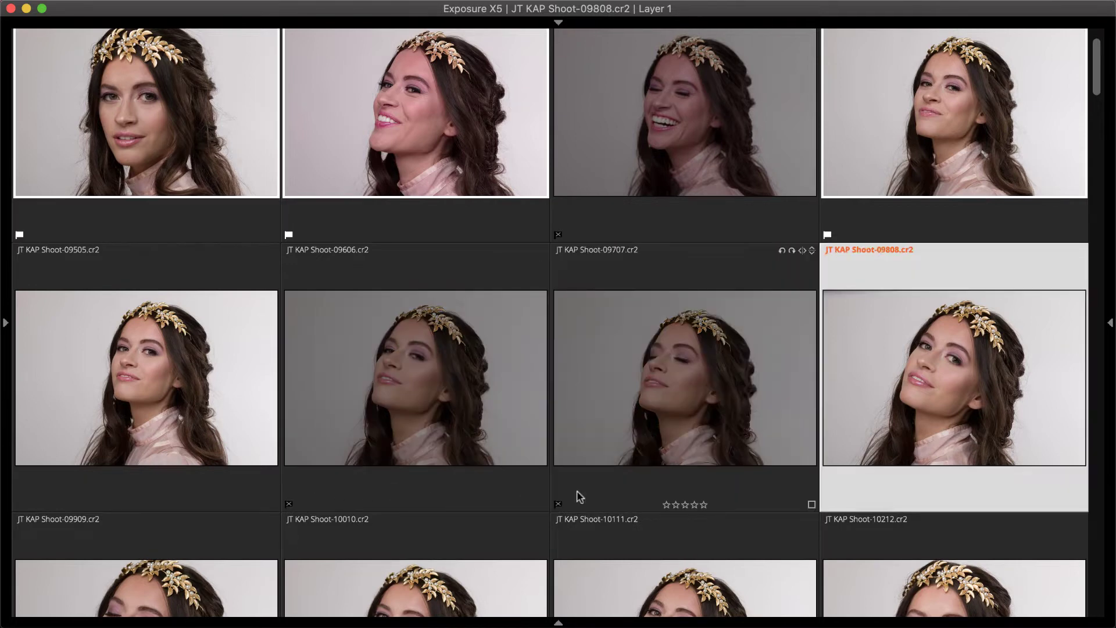
{"action": "key", "text": "p"}
{"action": "key", "text": "Right"}
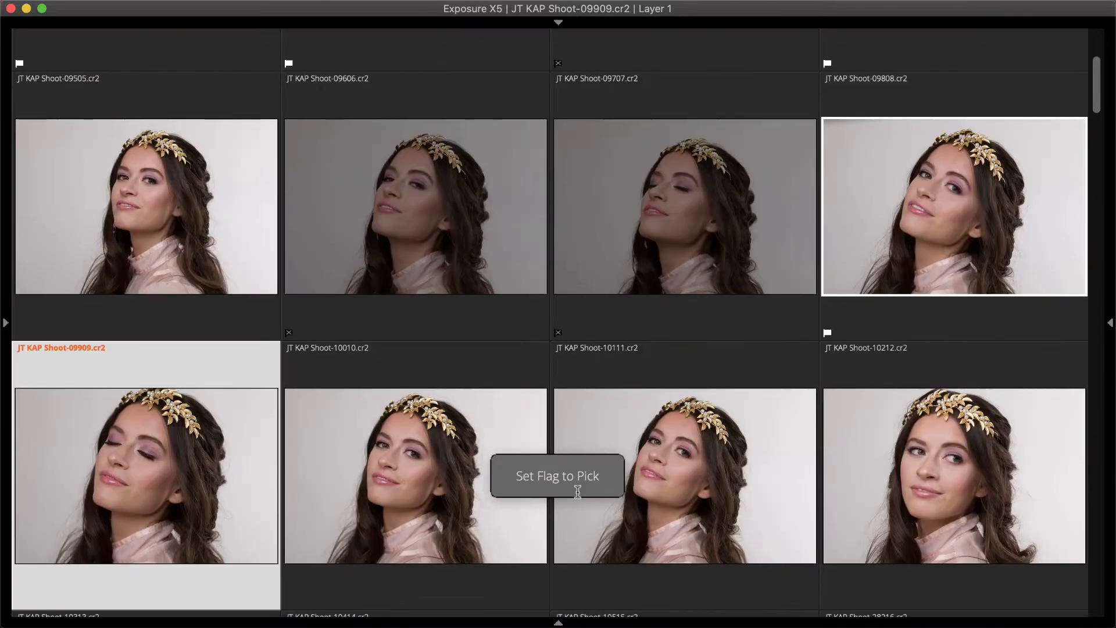
{"action": "key", "text": "x"}
{"action": "key", "text": "Right"}
{"action": "key", "text": "Right"}
- Rate 09101 three stars, 09202 two, 09404 and 09505 four, and 09808 five
{"action": "key", "text": "Home"}
{"action": "key", "text": "3"}
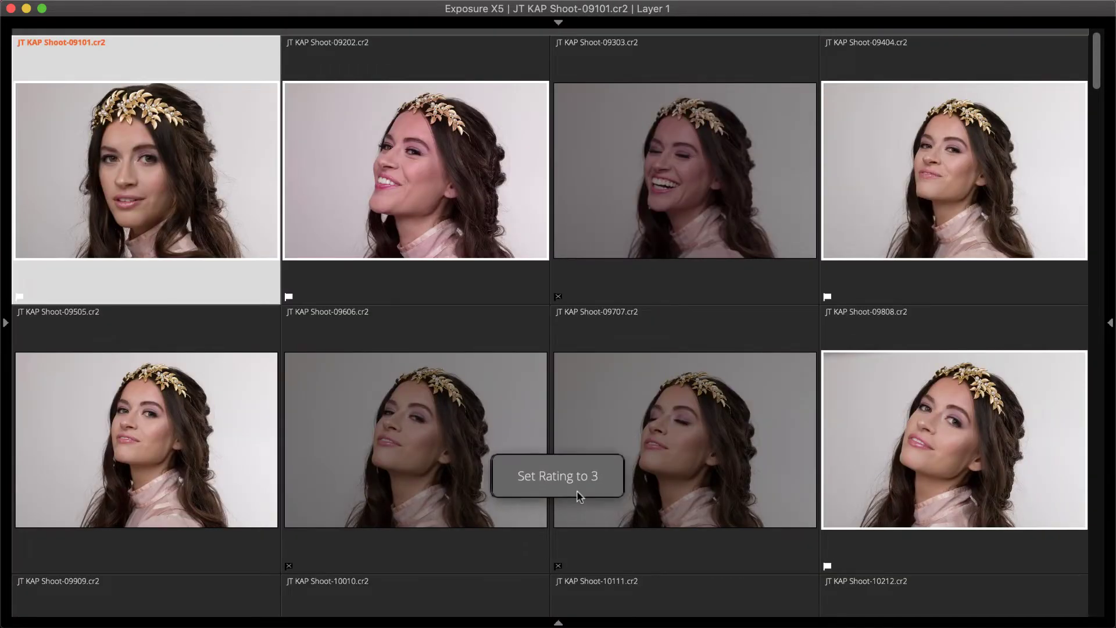
{"action": "key", "text": "Right"}
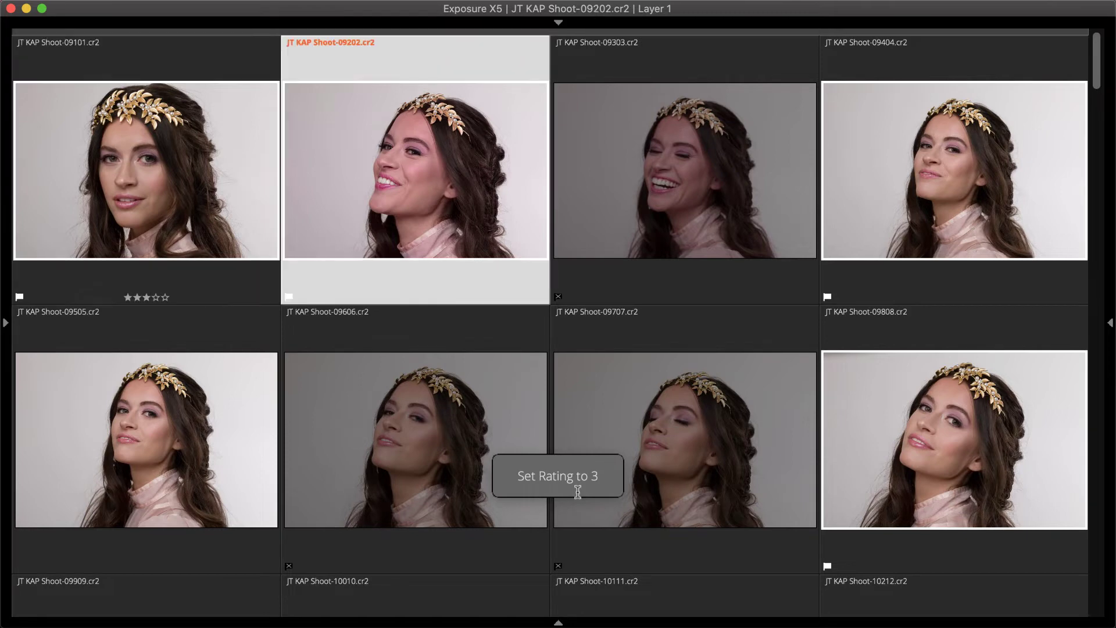
{"action": "key", "text": "2"}
{"action": "key", "text": "Right"}
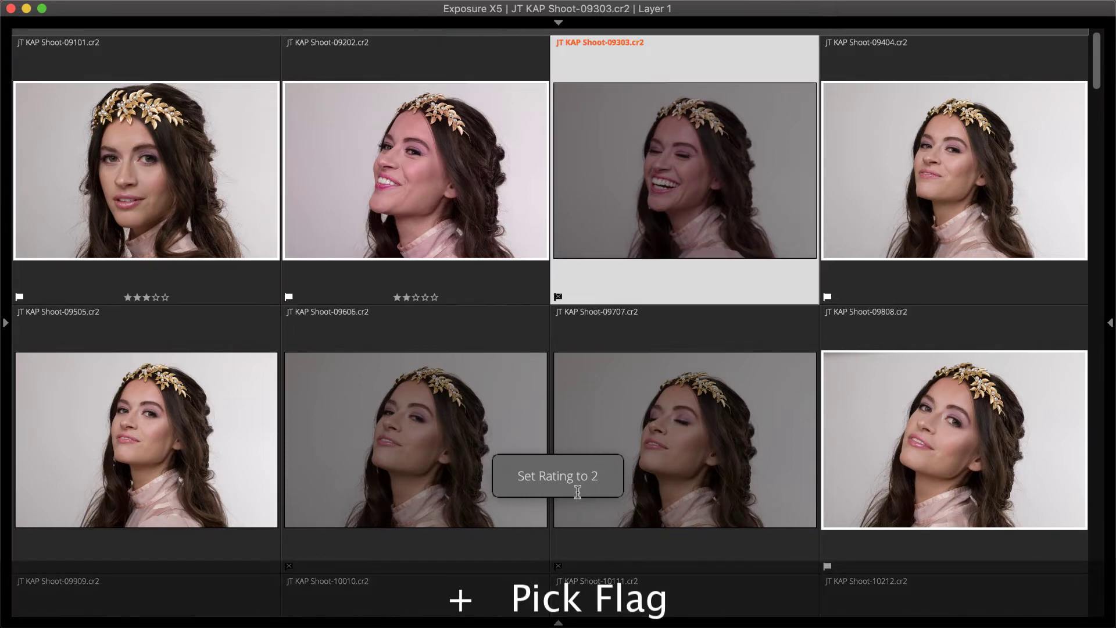
{"action": "key", "text": "Right"}
{"action": "key", "text": "4"}
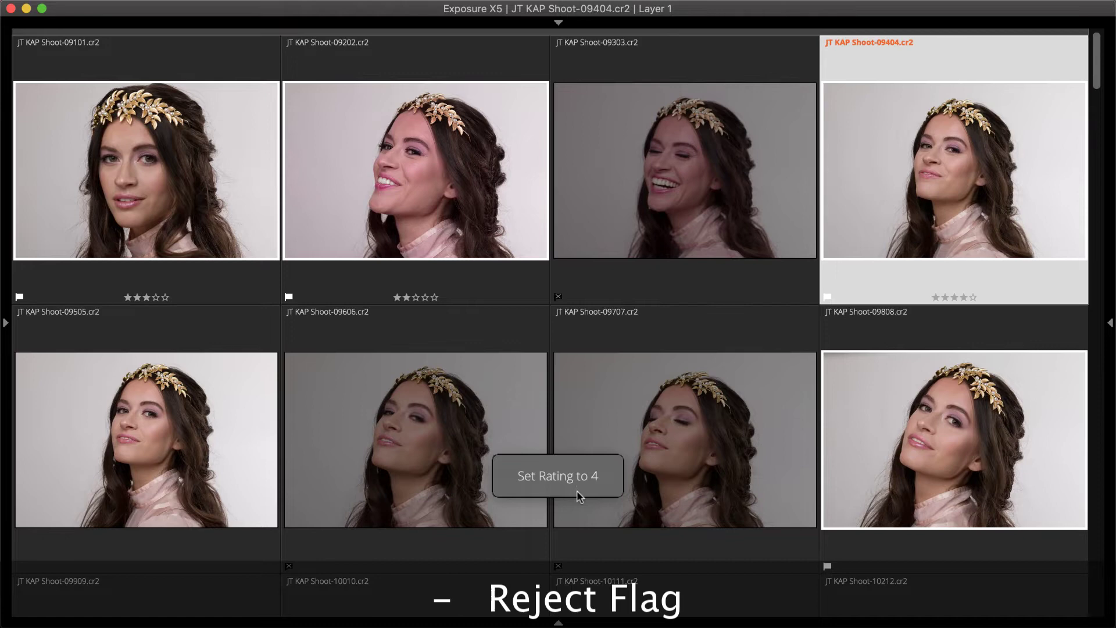
{"action": "key", "text": "Right"}
{"action": "key", "text": "4"}
{"action": "key", "text": "Right"}
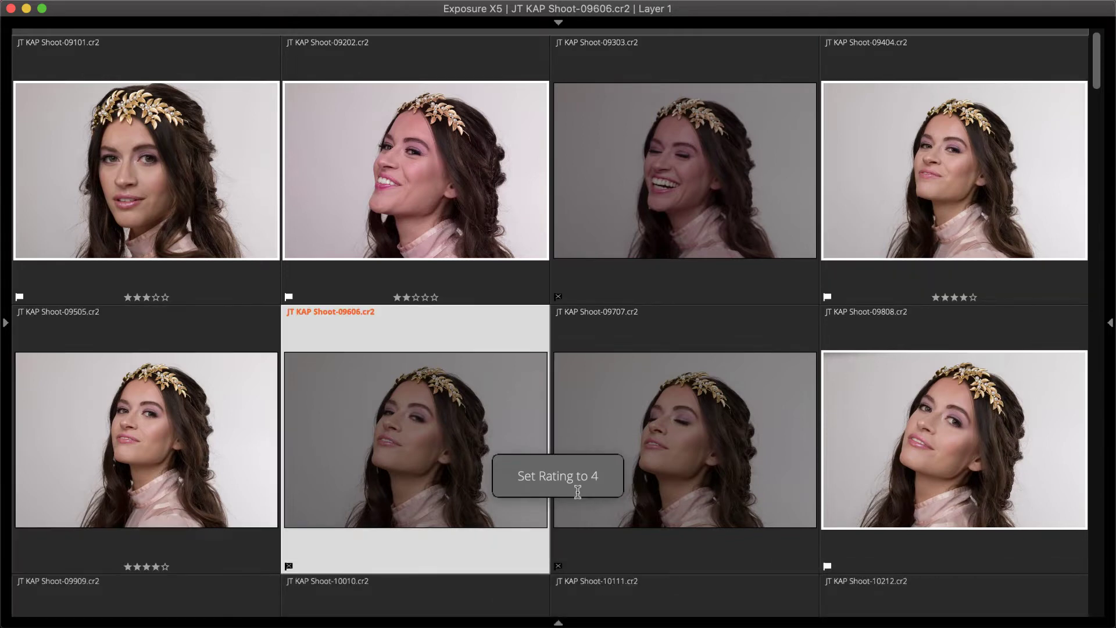
{"action": "key", "text": "Right"}
{"action": "key", "text": "Right"}
{"action": "key", "text": "5"}
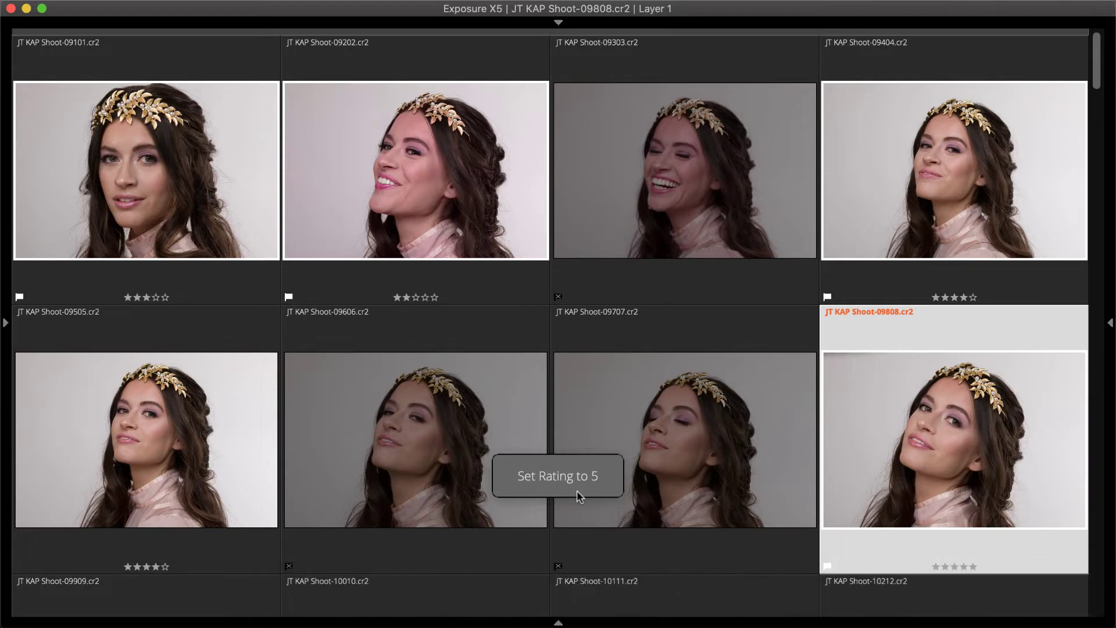
{"action": "key", "text": "Right"}
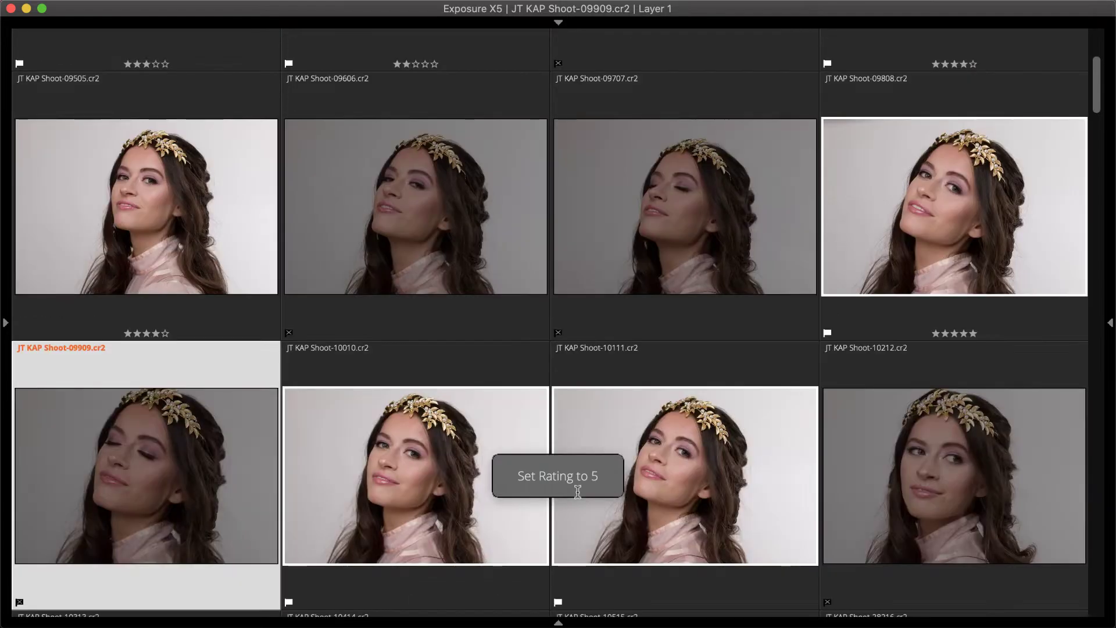
{"action": "key", "text": "Right"}
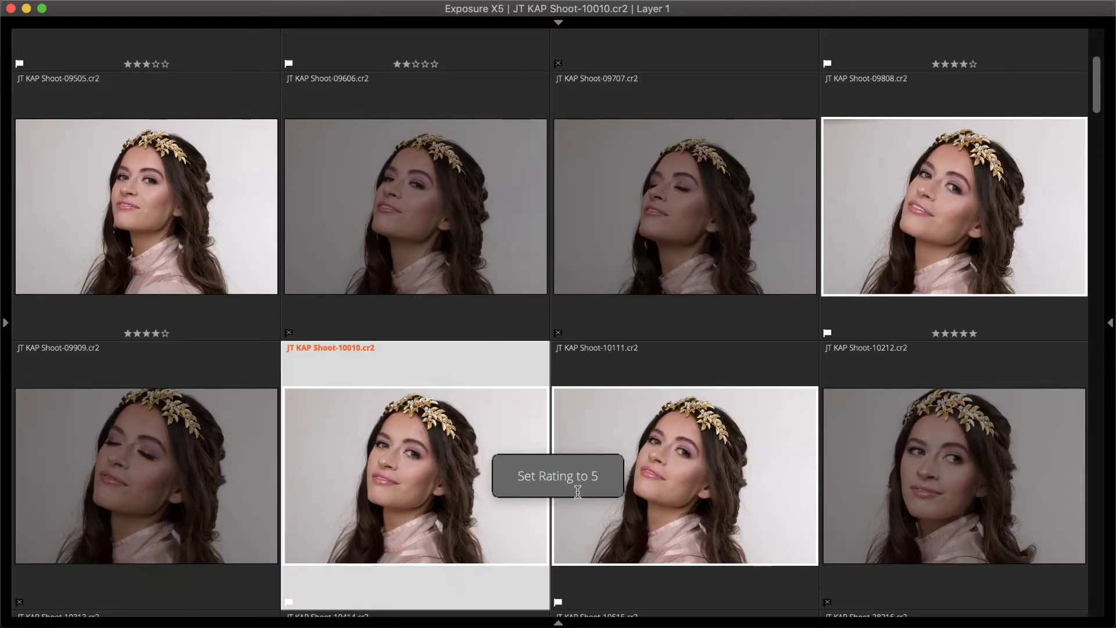
- Label 10010 and 10414 red and 10111 yellow
{"action": "key", "text": "6"}
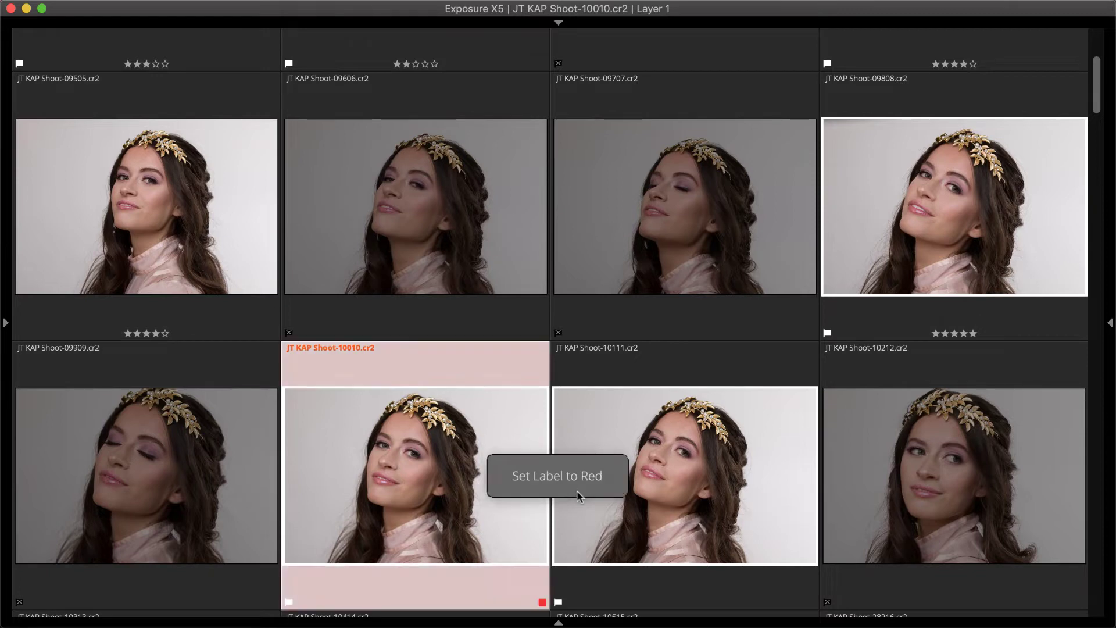
{"action": "key", "text": "Right"}
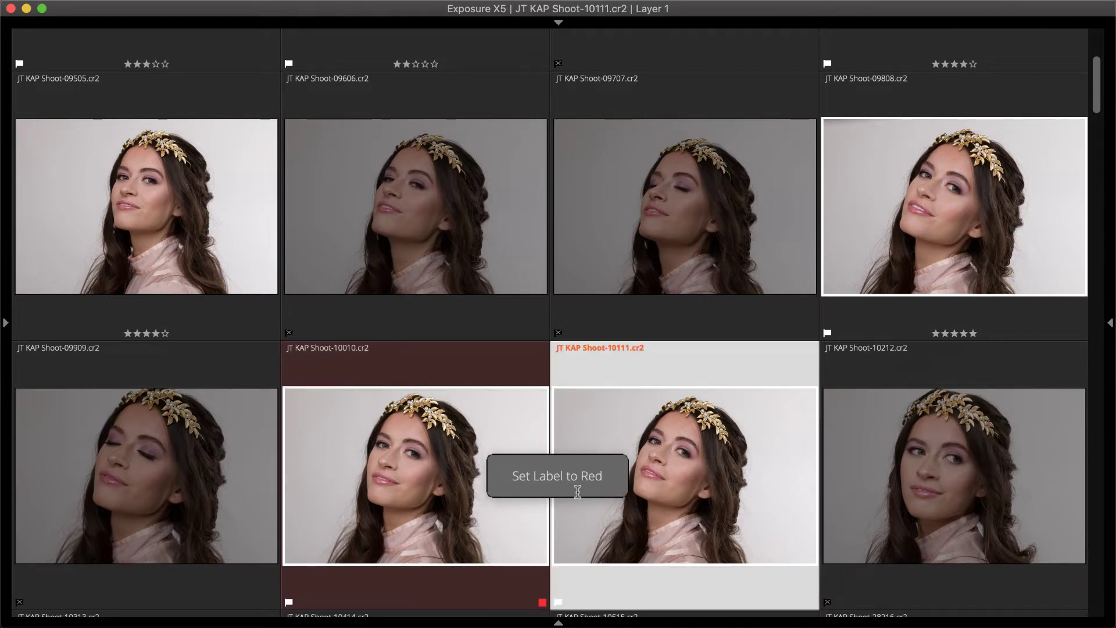
{"action": "key", "text": "7"}
{"action": "key", "text": "Right"}
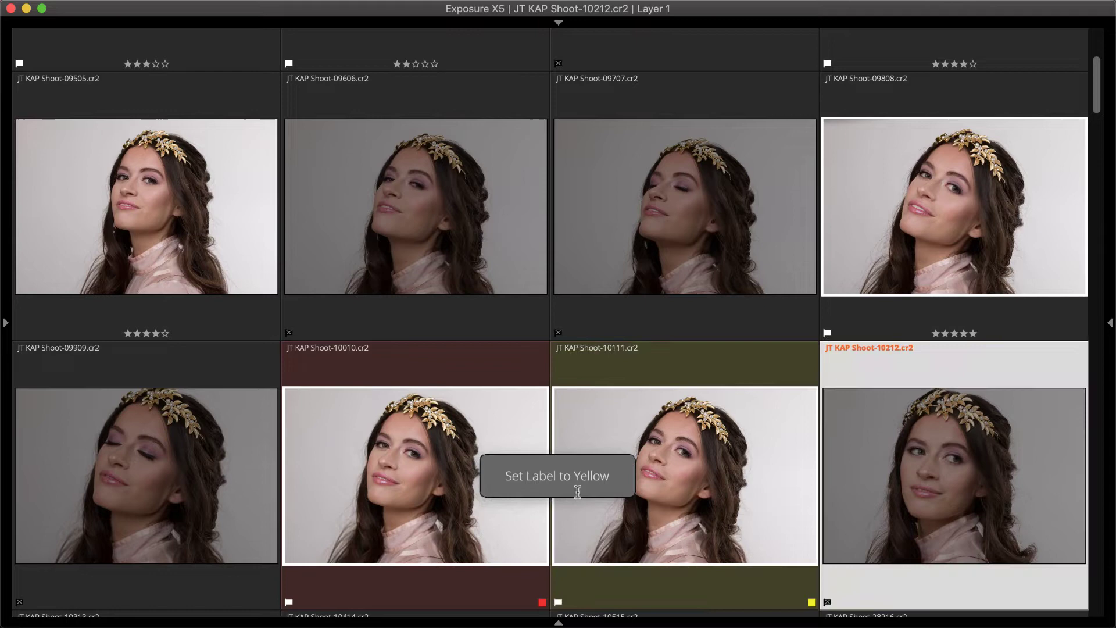
{"action": "key", "text": "Right"}
{"action": "key", "text": "Right"}
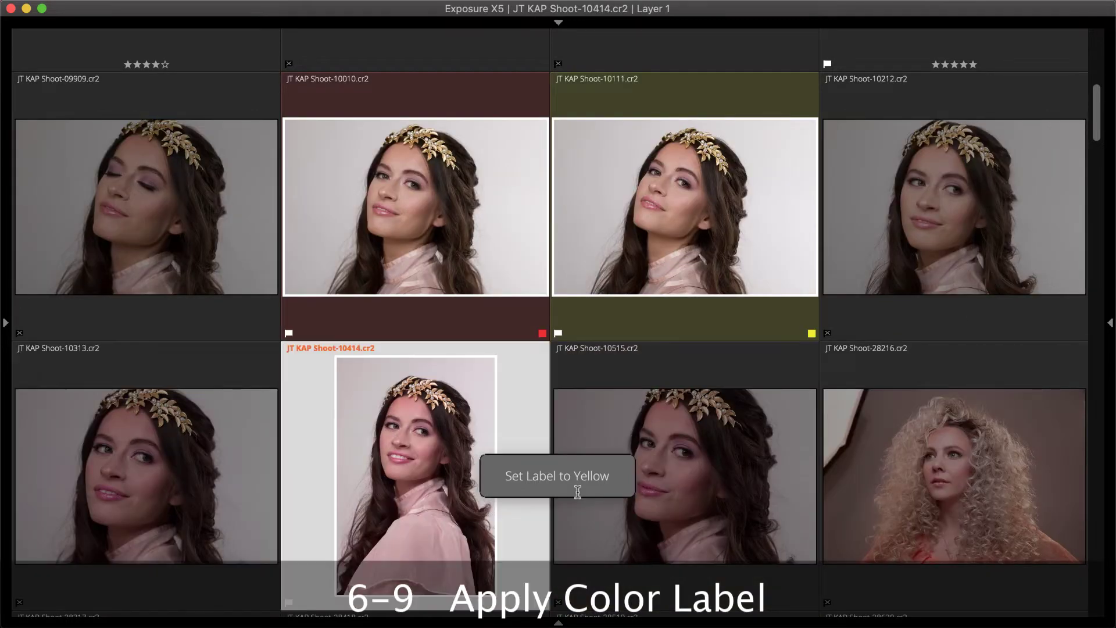
{"action": "key", "text": "6"}
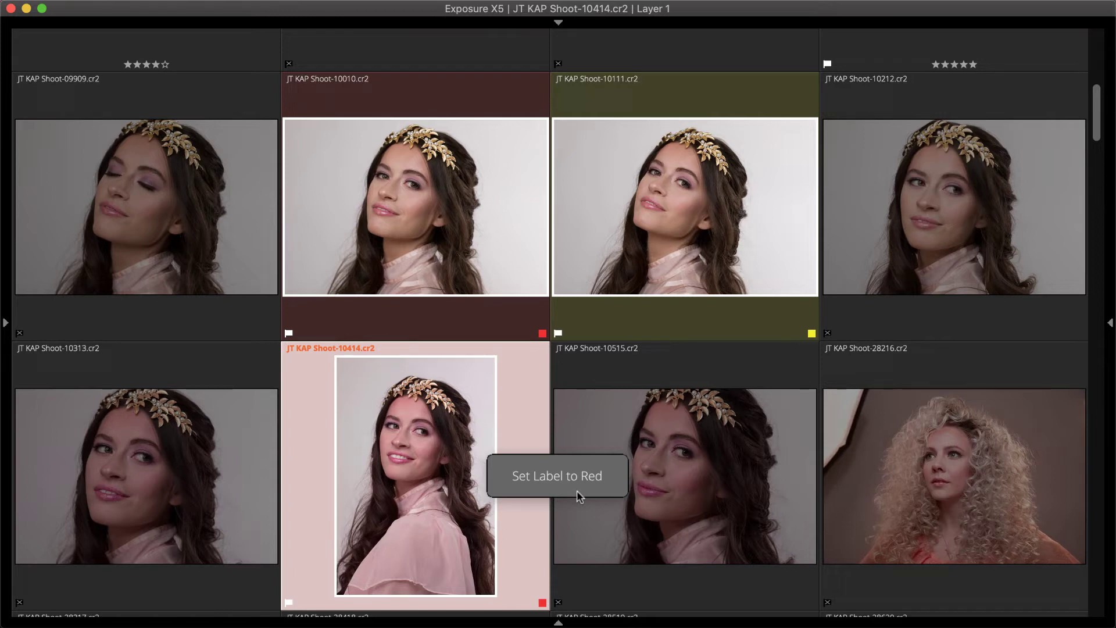
- Label 28317, 28418, 28519 and 28721 green; give 28620 five stars and a red label
{"action": "key", "text": "Right"}
{"action": "key", "text": "Right"}
{"action": "key", "text": "Right"}
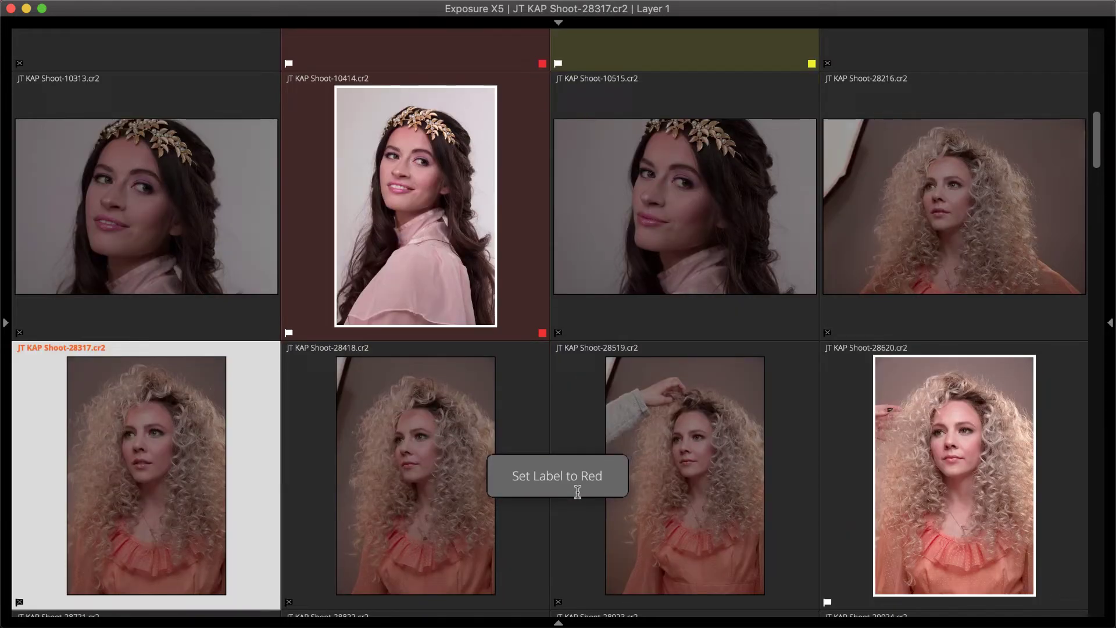
{"action": "key", "text": "8"}
{"action": "key", "text": "Right"}
{"action": "key", "text": "8"}
{"action": "key", "text": "Right"}
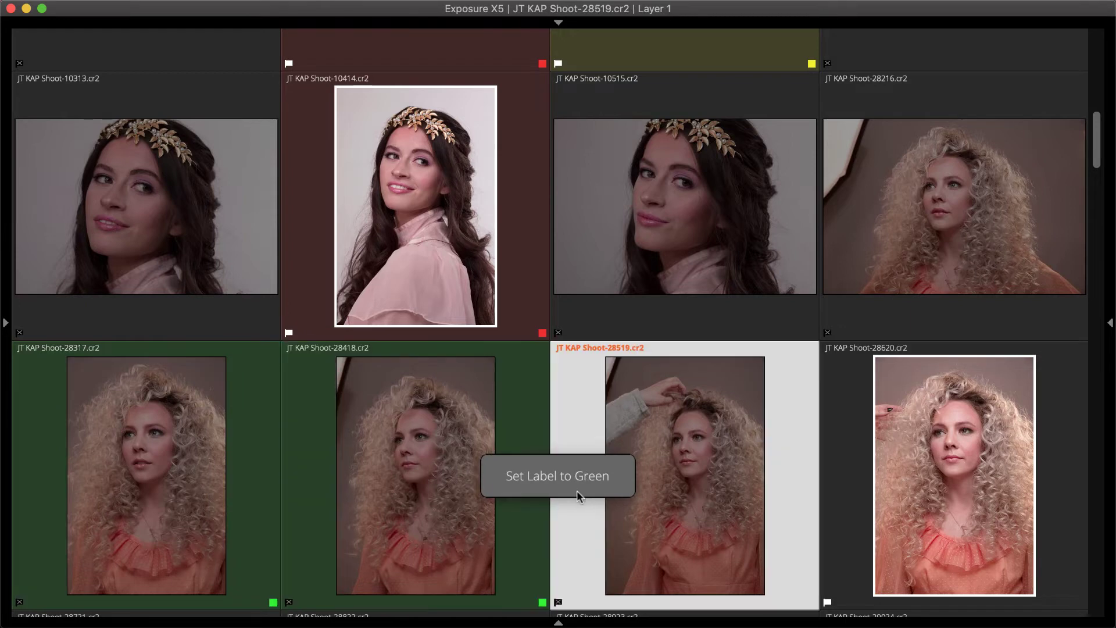
{"action": "key", "text": "8"}
{"action": "key", "text": "Right"}
{"action": "key", "text": "5"}
{"action": "key", "text": "6"}
{"action": "key", "text": "Right"}
{"action": "key", "text": "8"}
{"action": "key", "text": "Right"}
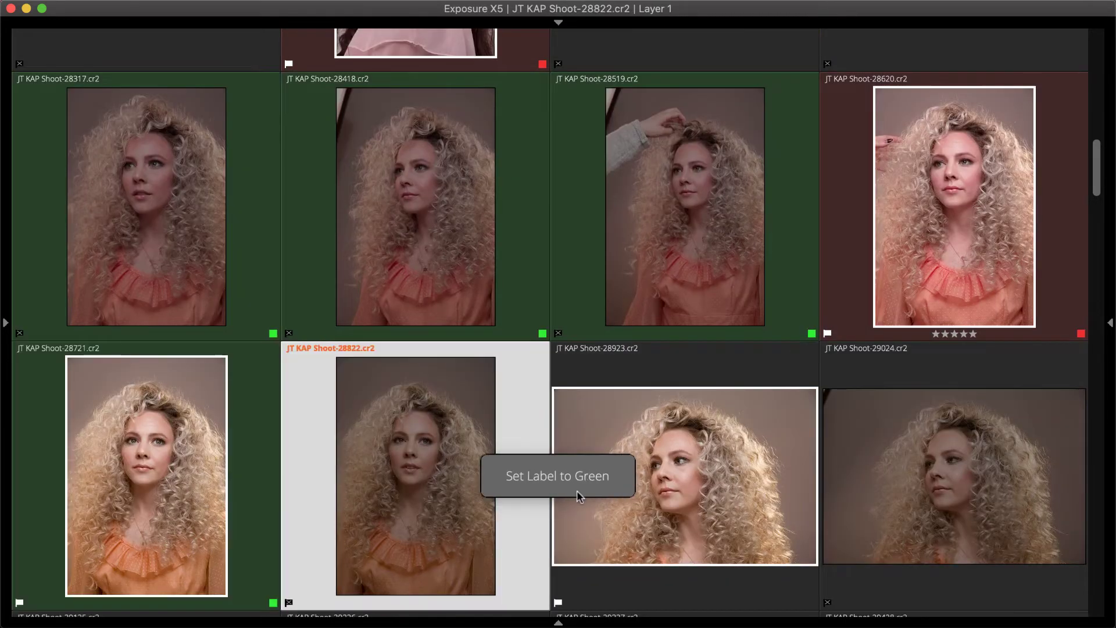
{"action": "key", "text": "Right"}
- Label 28923 yellow, then filter the browser to show only red-labelled photos
{"action": "key", "text": "7"}
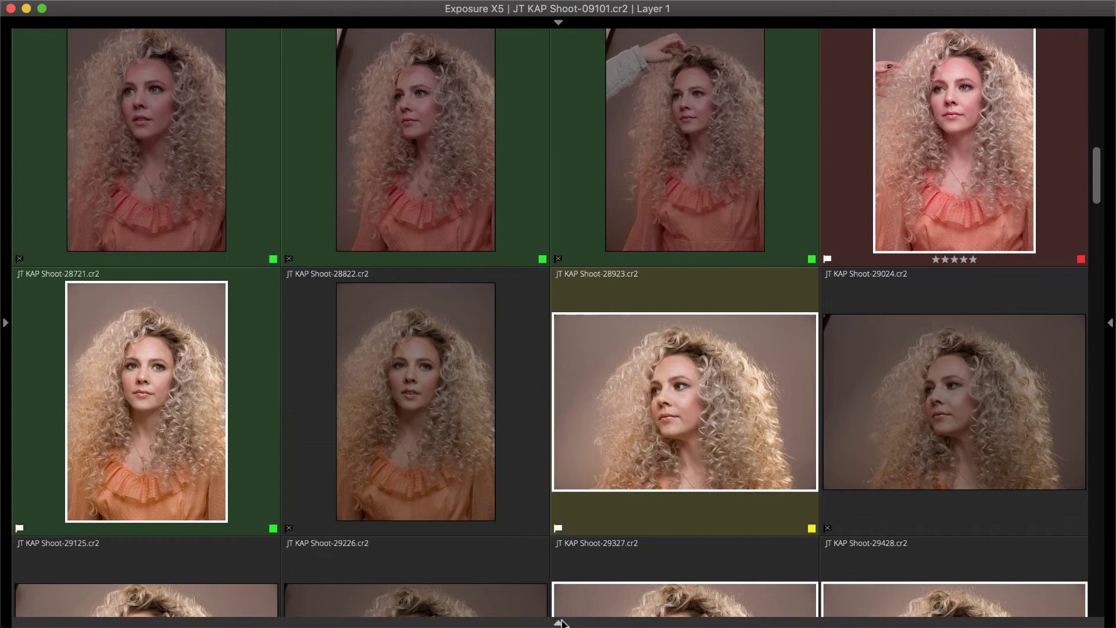
{"action": "left_click", "coordinate": [559, 622]}
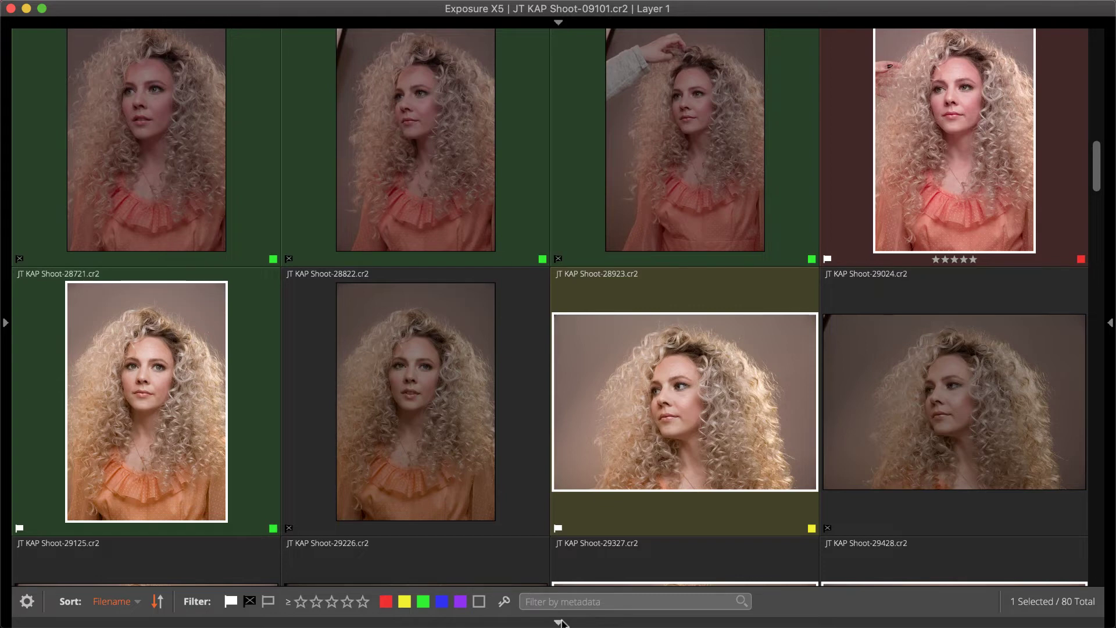
{"action": "left_click", "coordinate": [546, 600]}
{"action": "type", "text": "f6"}
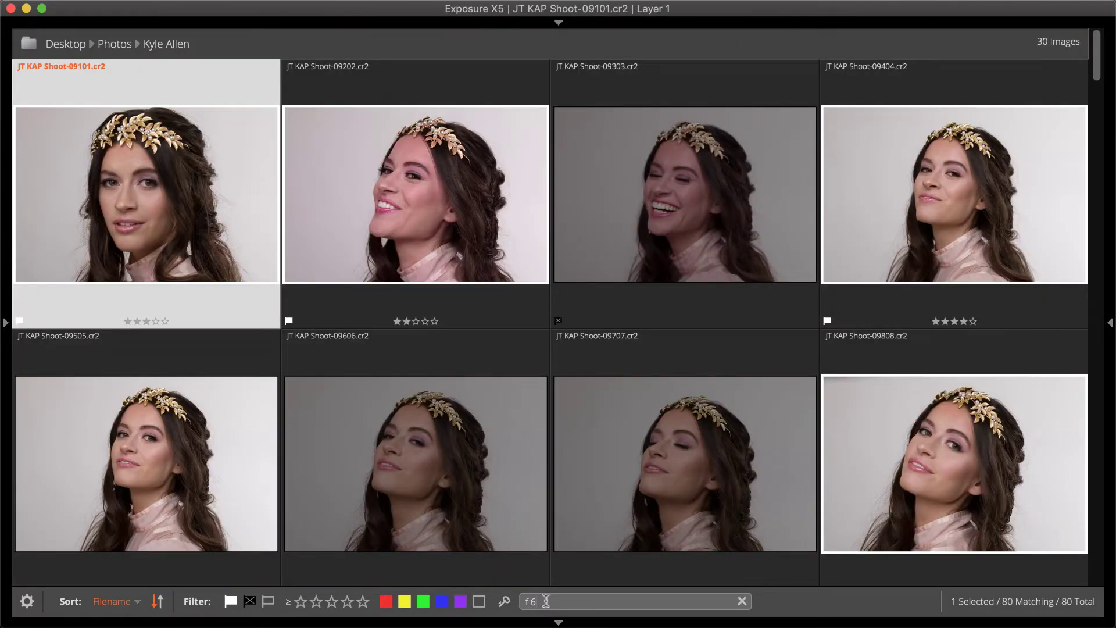
{"action": "key", "text": "BackSpace"}
{"action": "key", "text": "BackSpace"}
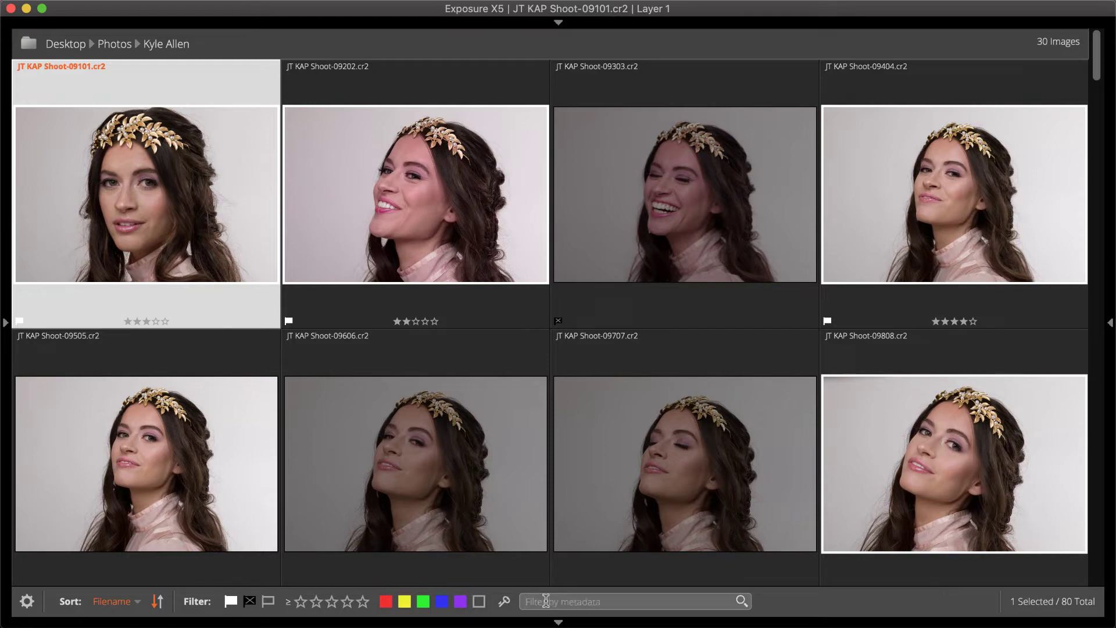
{"action": "left_click", "coordinate": [387, 602]}
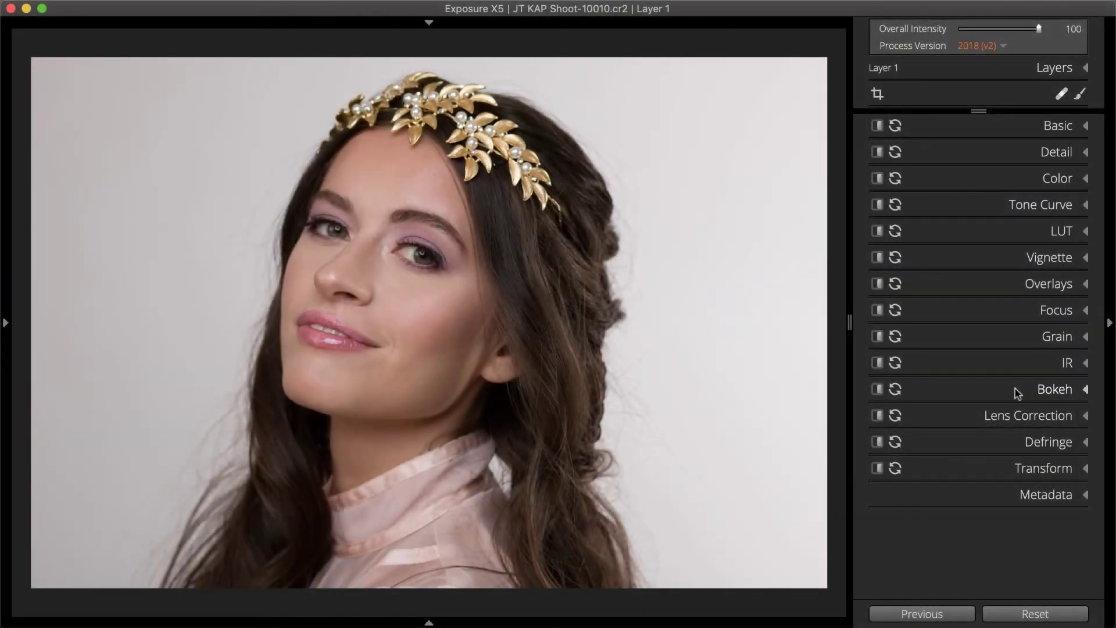
- Review Lens Correction on photo JT KAP Shoot-10010, then expand the Detail panel
{"action": "left_click", "coordinate": [997, 417]}
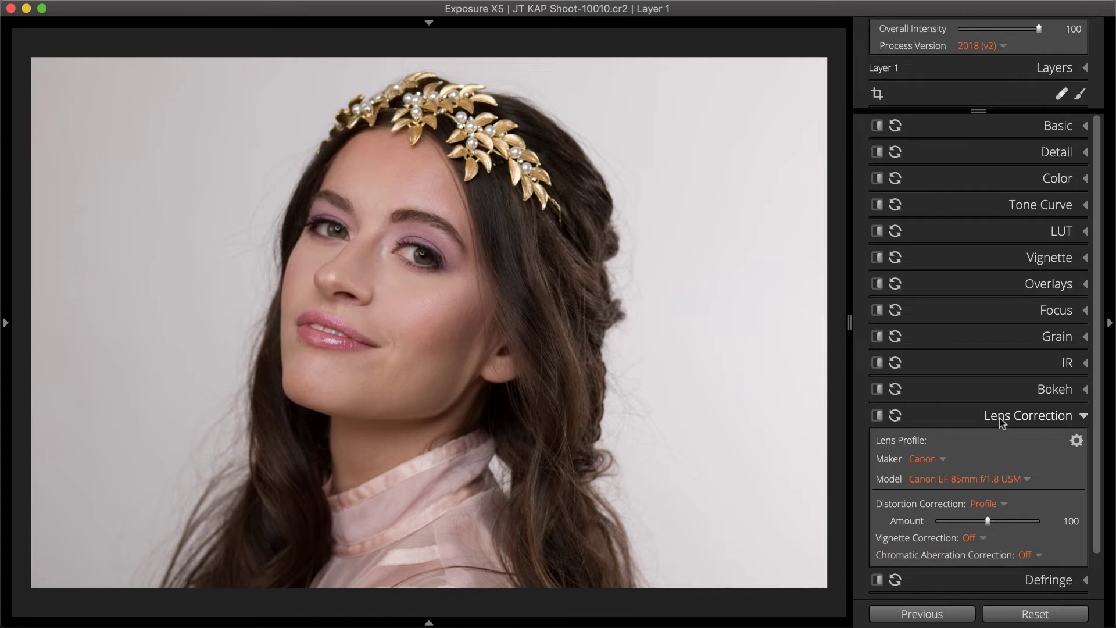
{"action": "left_click", "coordinate": [1001, 418]}
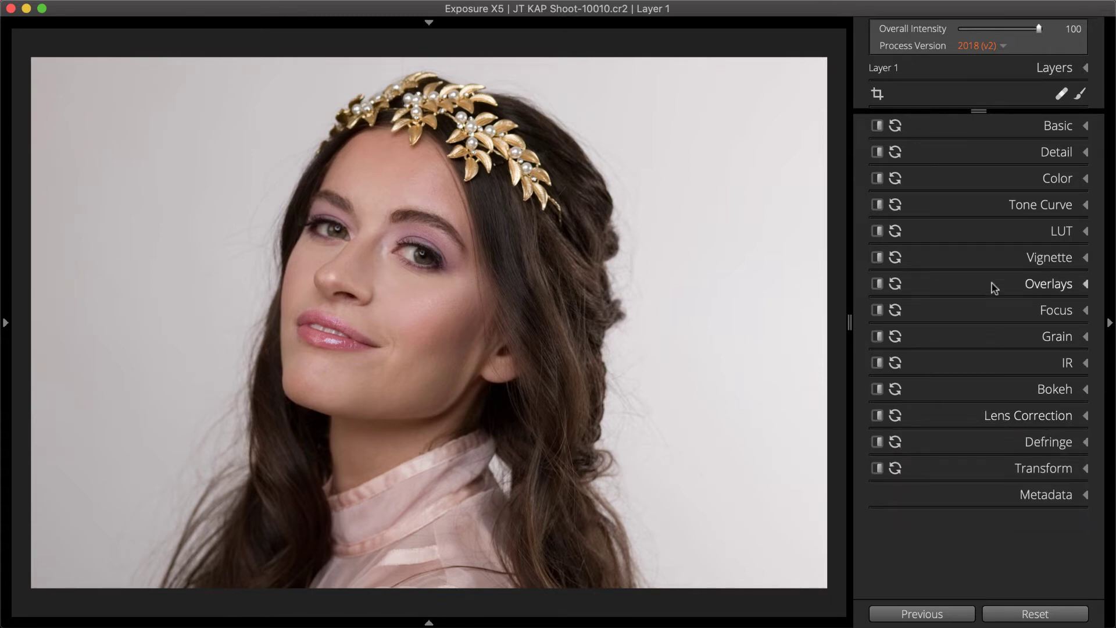
{"action": "left_click", "coordinate": [1013, 154]}
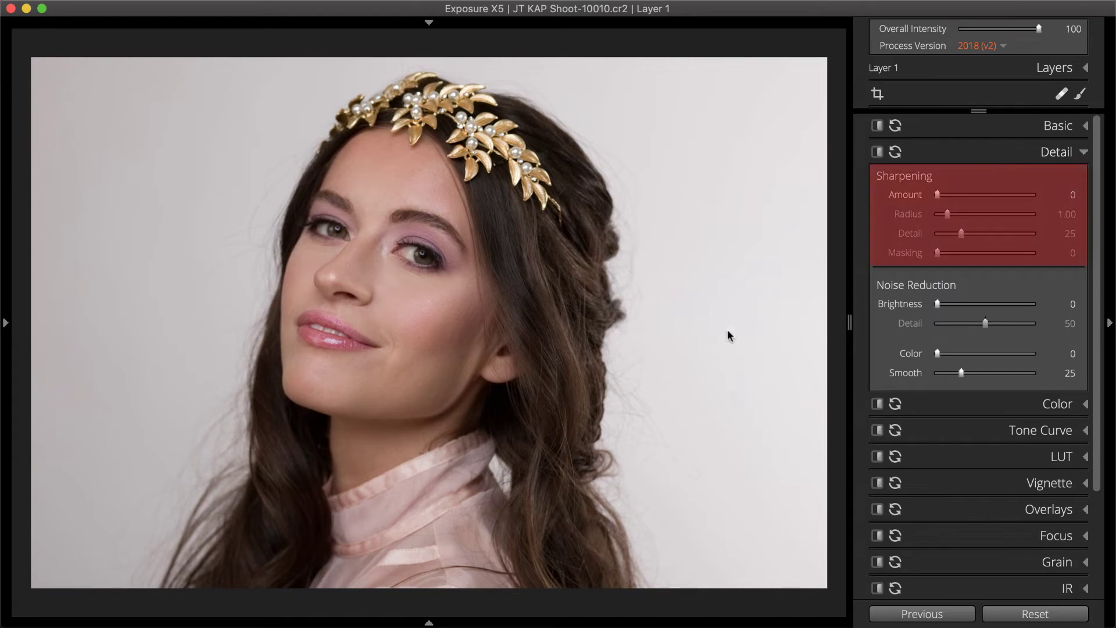
- Inspect the cheek at 100% and set Sharpening Amount to 23, then fit the photo back
{"action": "left_click", "coordinate": [464, 324]}
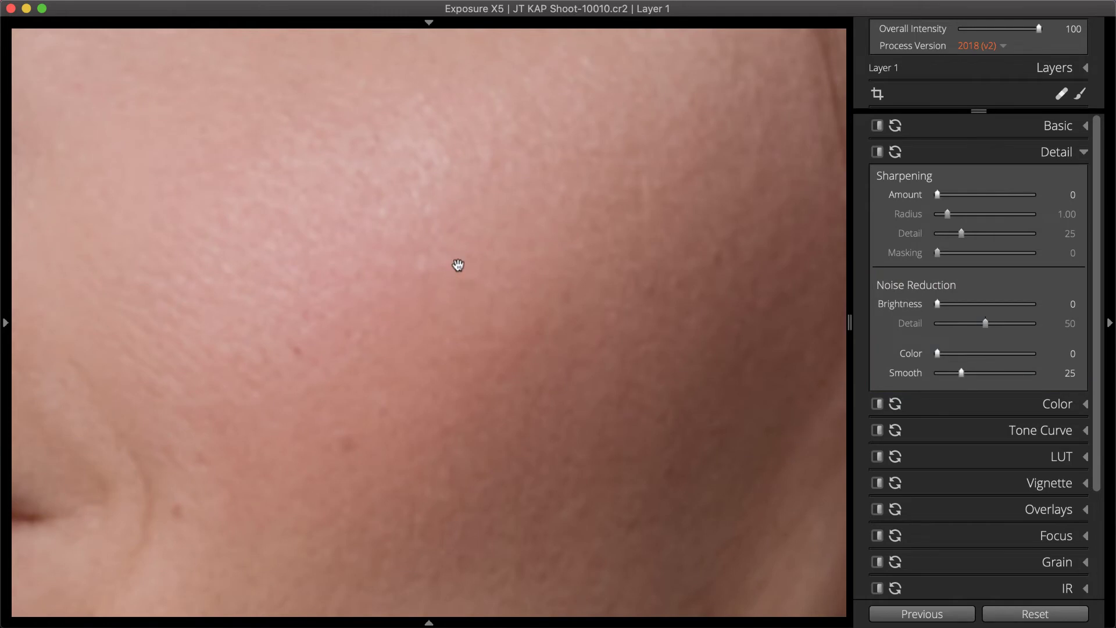
{"action": "left_click_drag", "start_coordinate": [458, 264], "coordinate": [665, 427]}
{"action": "left_click_drag", "start_coordinate": [937, 194], "coordinate": [1026, 198]}
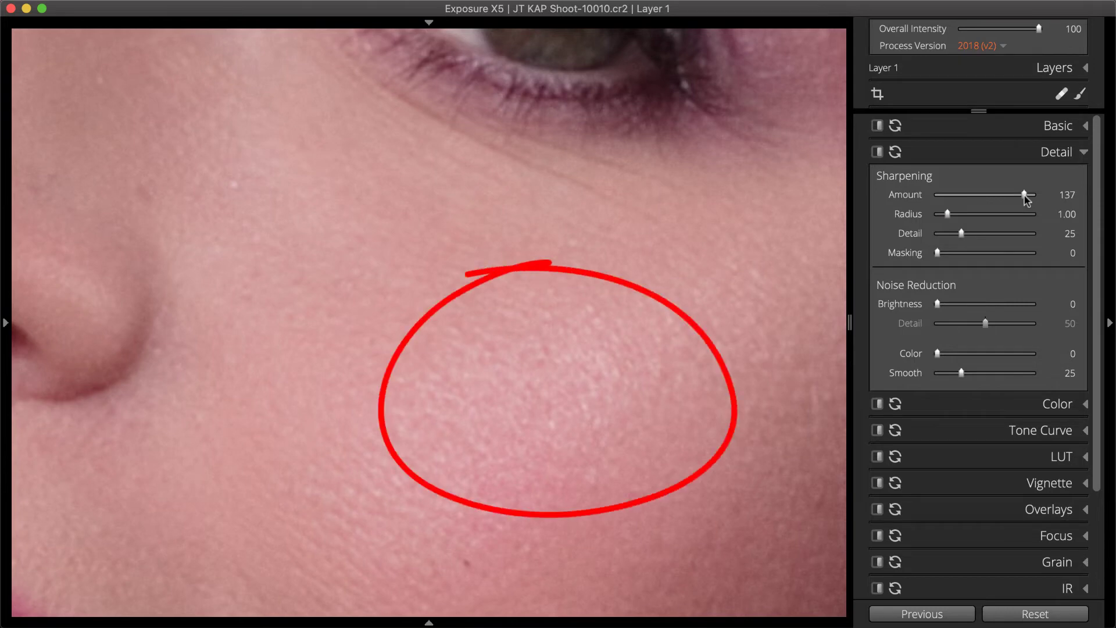
{"action": "left_click_drag", "start_coordinate": [1026, 197], "coordinate": [953, 198]}
{"action": "left_click", "coordinate": [768, 429]}
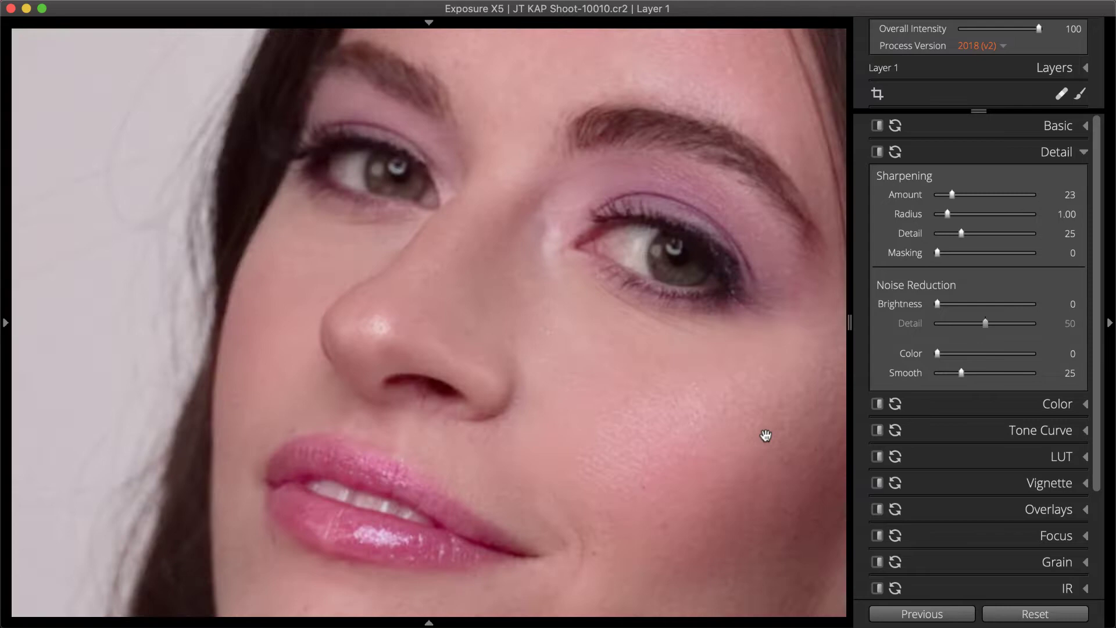
{"action": "left_click", "coordinate": [1042, 156]}
{"action": "left_click", "coordinate": [1042, 155]}
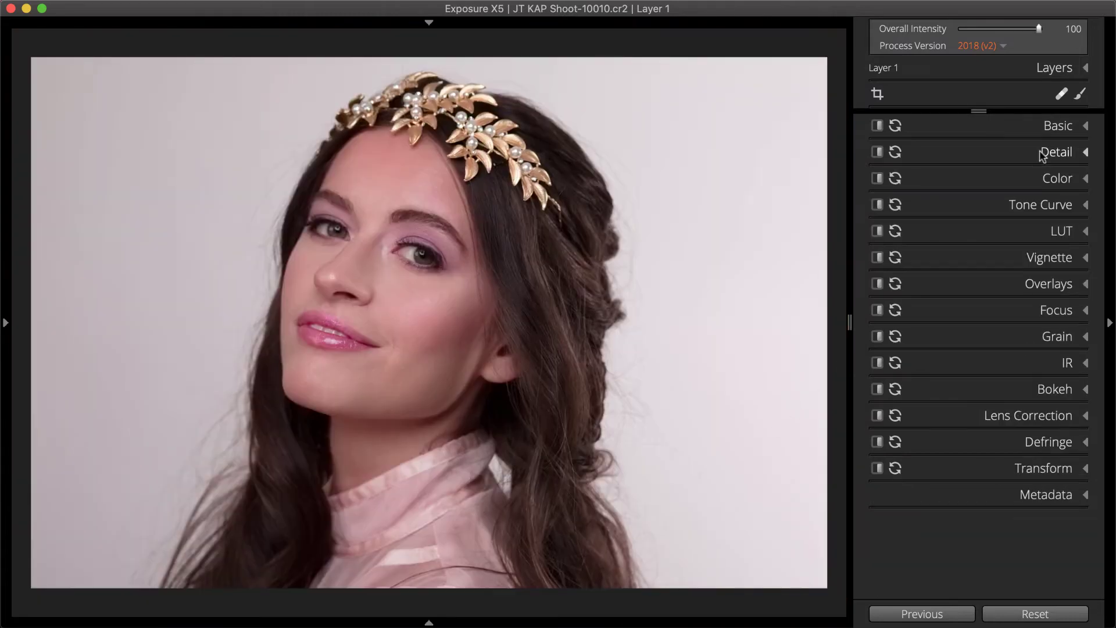
{"action": "left_click", "coordinate": [1047, 471]}
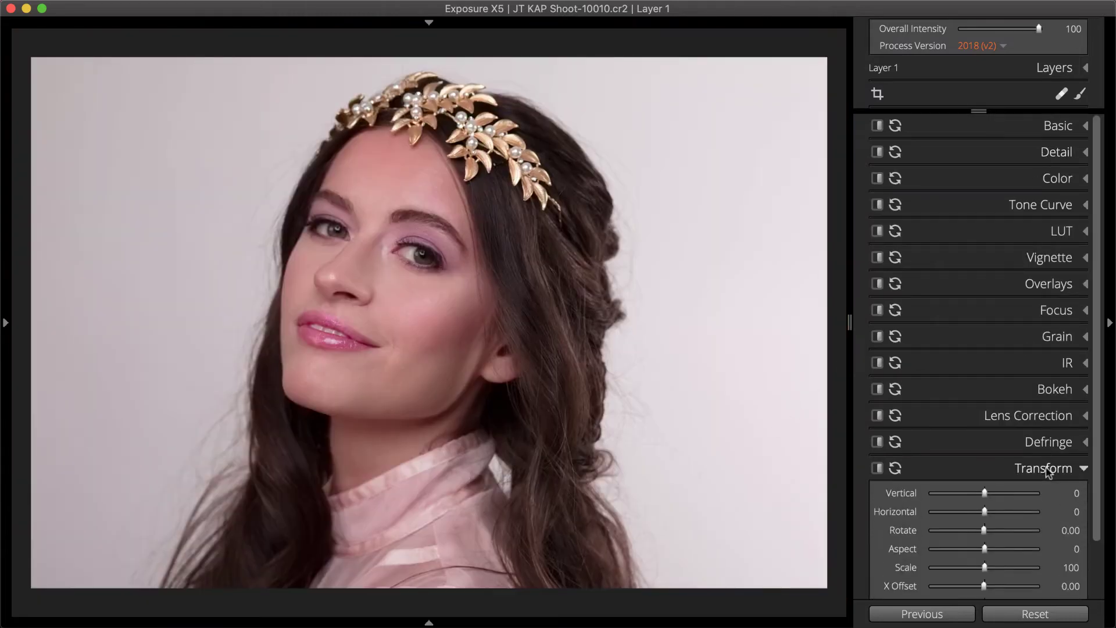
{"action": "scroll", "coordinate": [1047, 470], "scroll_direction": "down", "scroll_amount": 3}
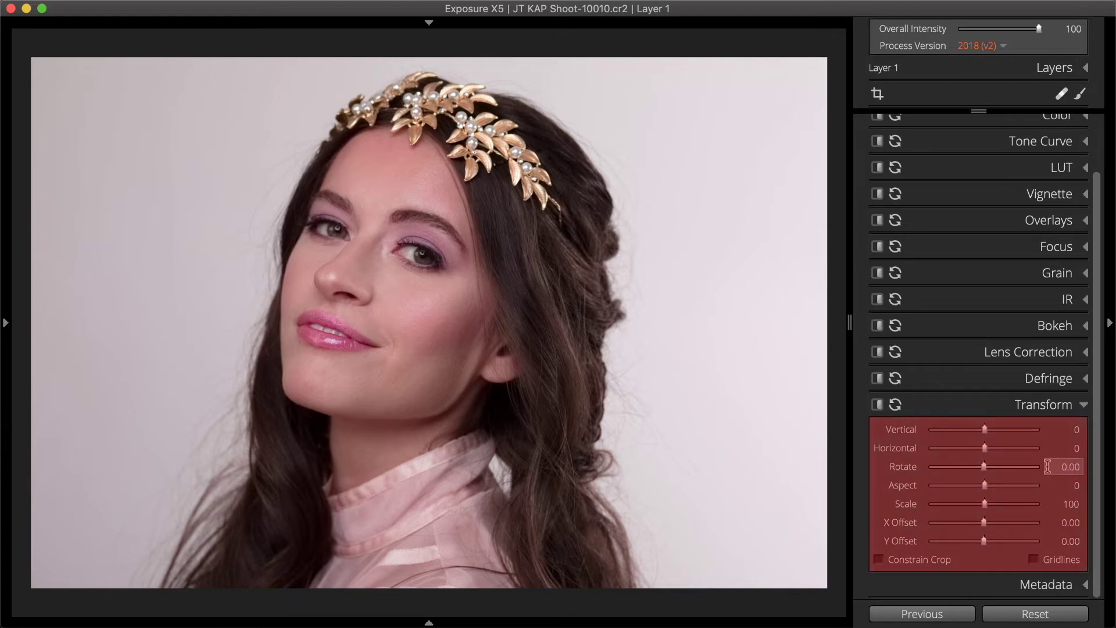
{"action": "left_click", "coordinate": [1034, 559]}
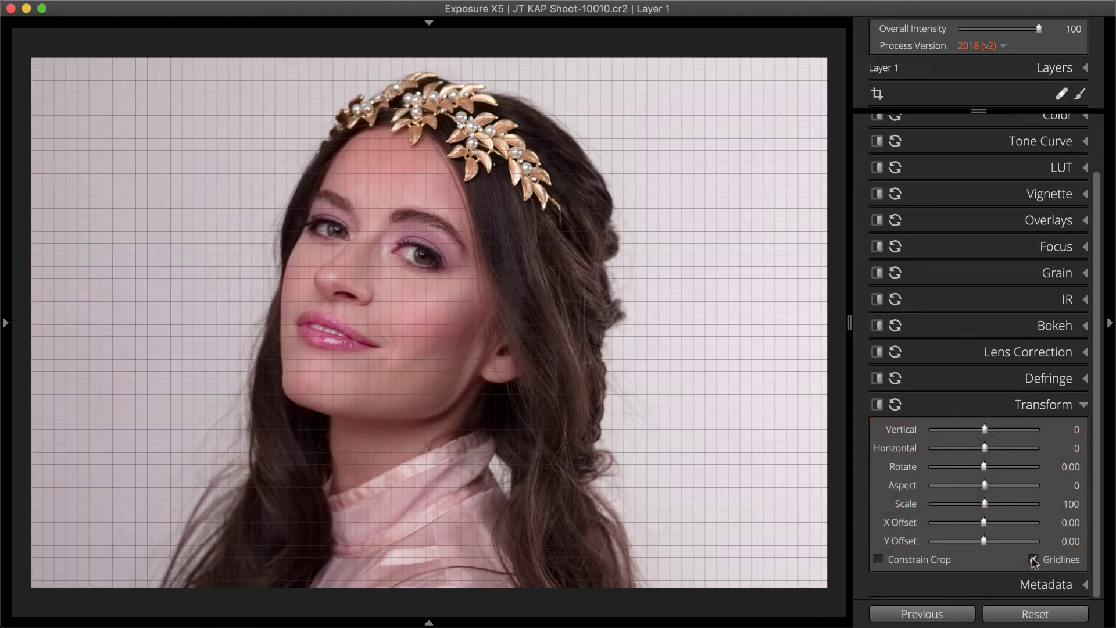
{"action": "left_click", "coordinate": [1034, 560]}
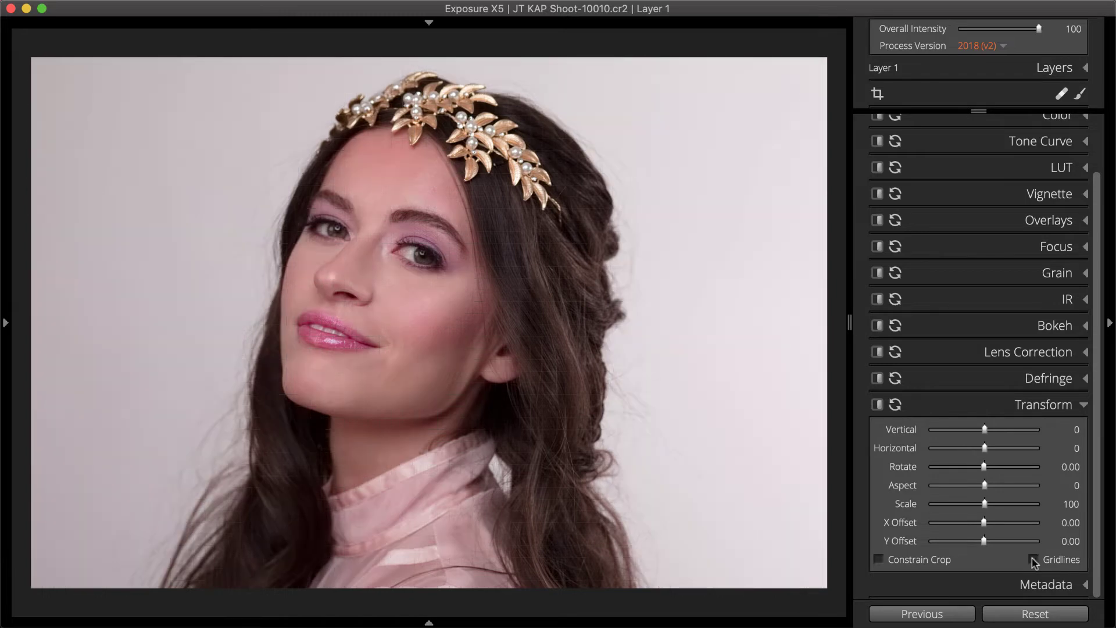
{"action": "left_click", "coordinate": [1045, 407]}
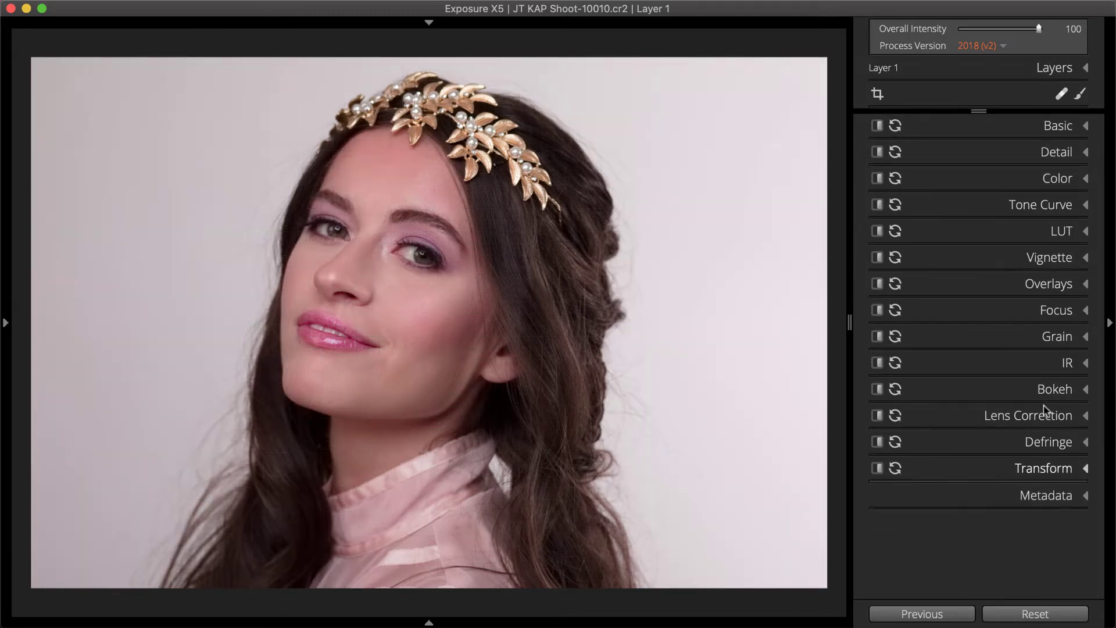
{"action": "left_click", "coordinate": [877, 98]}
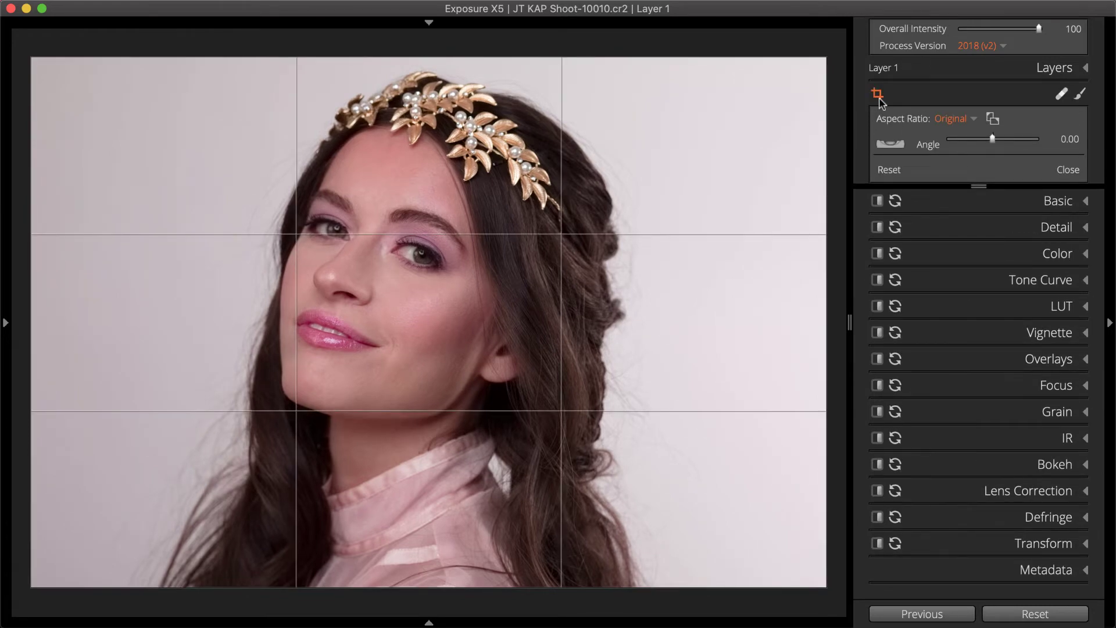
{"action": "left_click", "coordinate": [968, 119]}
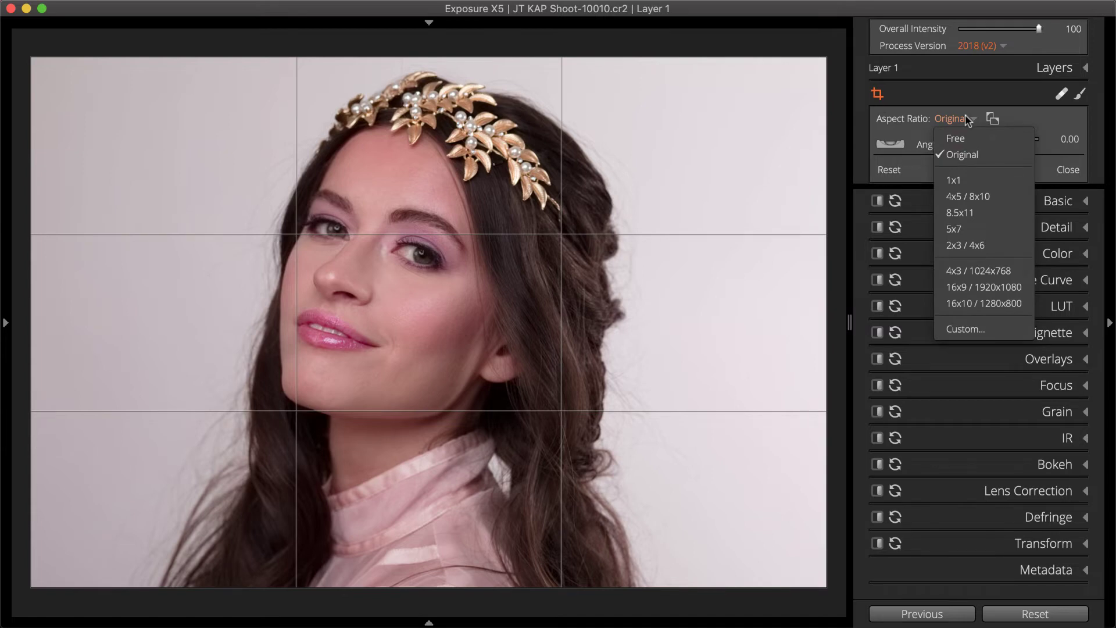
{"action": "left_click", "coordinate": [968, 118]}
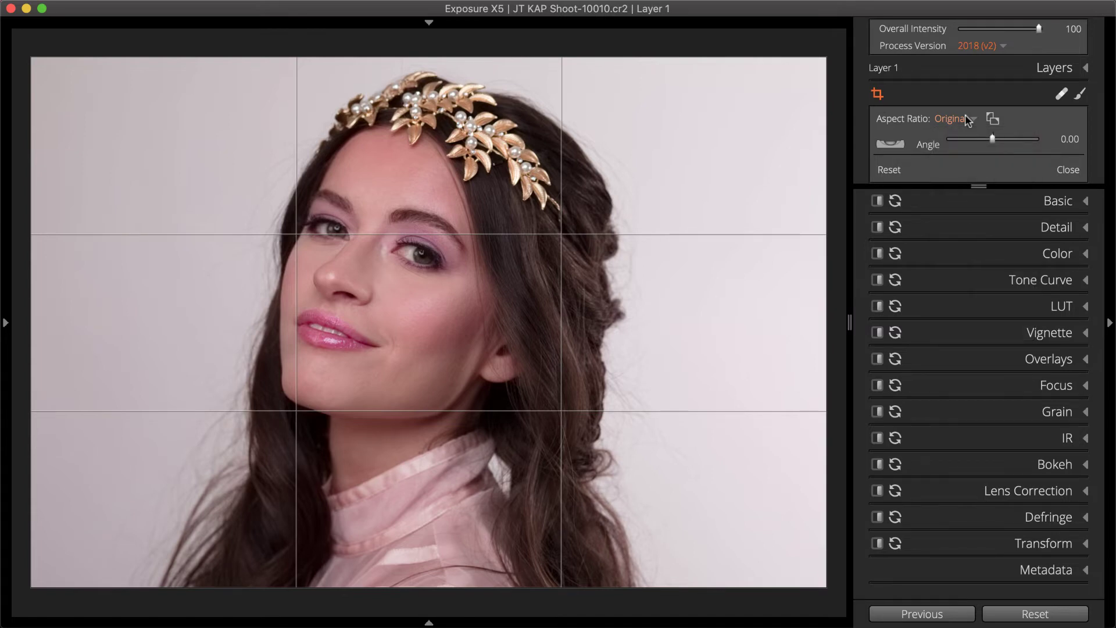
{"action": "left_click", "coordinate": [878, 94]}
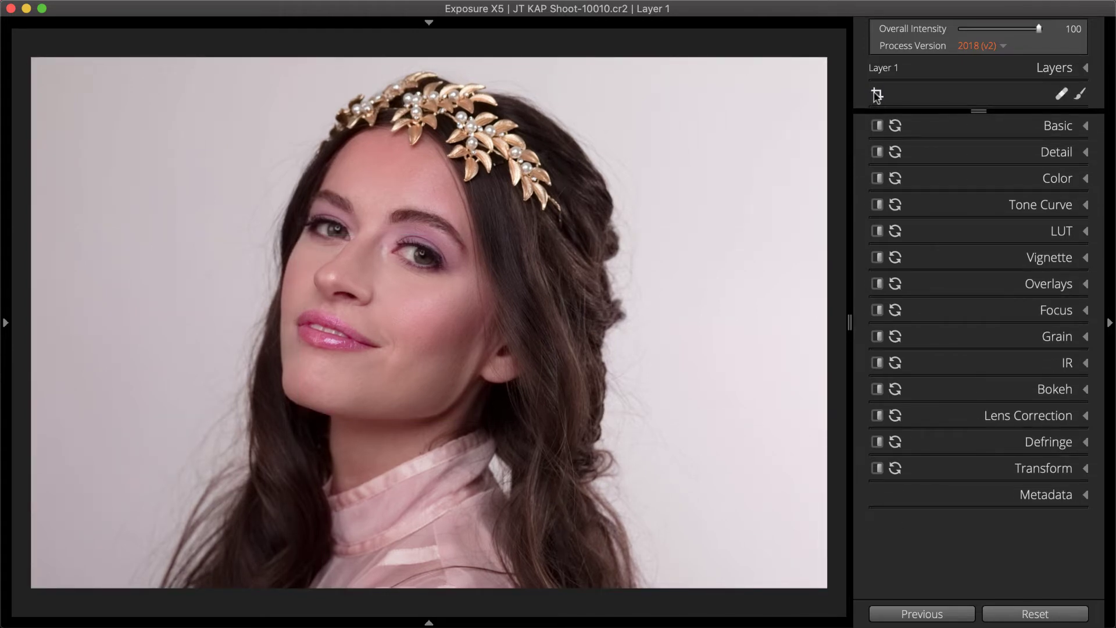
- Heal three blemishes on the cheek with a smaller Heal brush, zoomed in
{"action": "left_click", "coordinate": [1061, 95]}
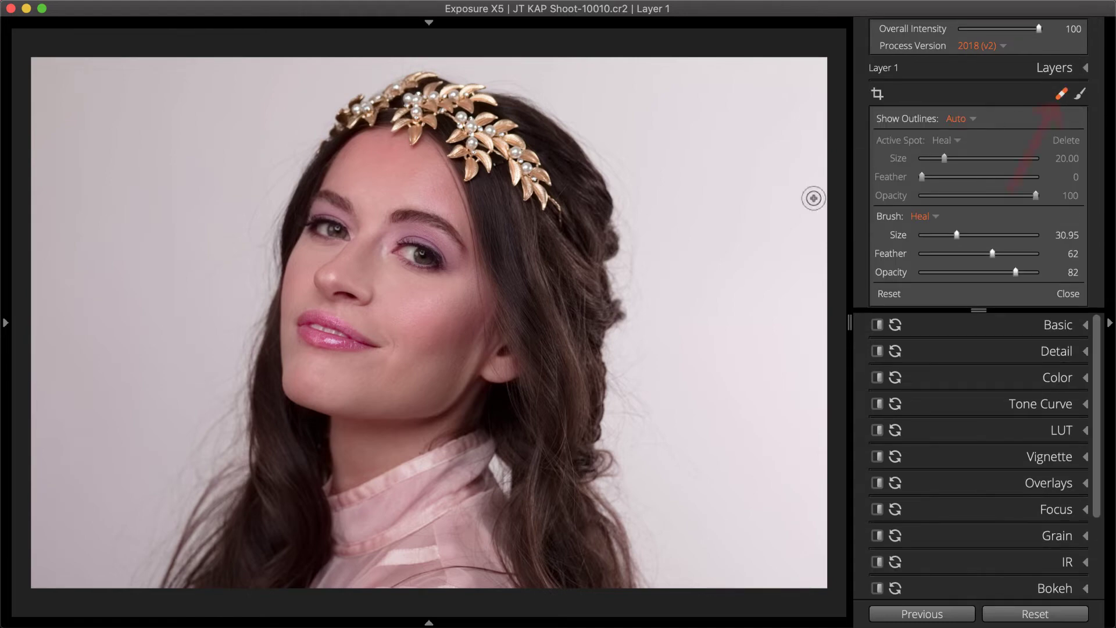
{"action": "key", "text": "z"}
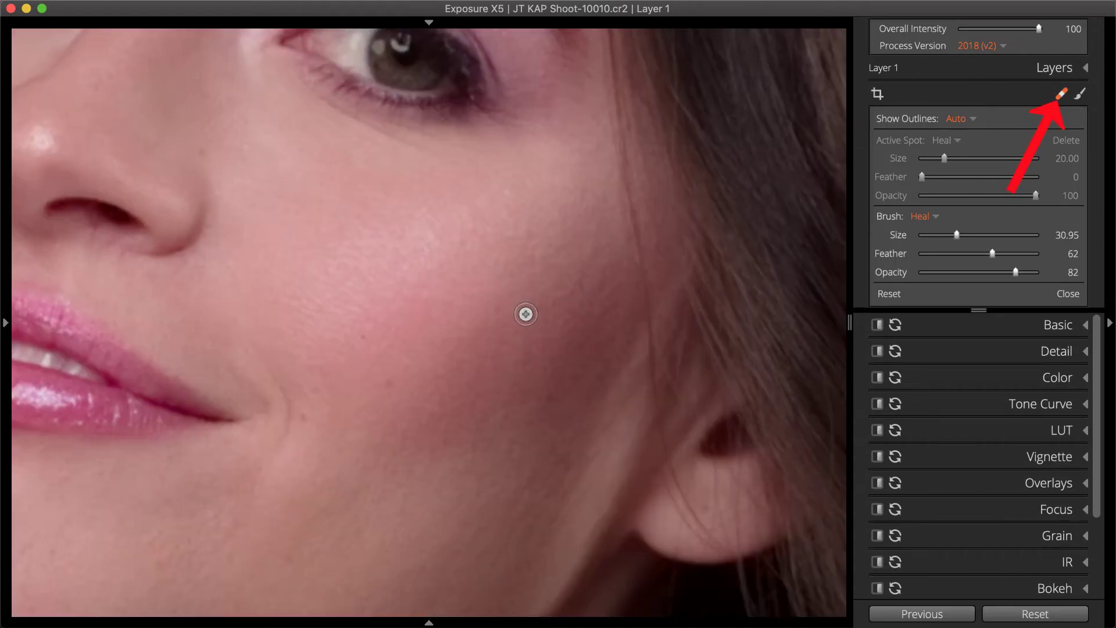
{"action": "key", "text": "bracketleft"}
{"action": "left_click_drag", "start_coordinate": [264, 354], "coordinate": [302, 414]}
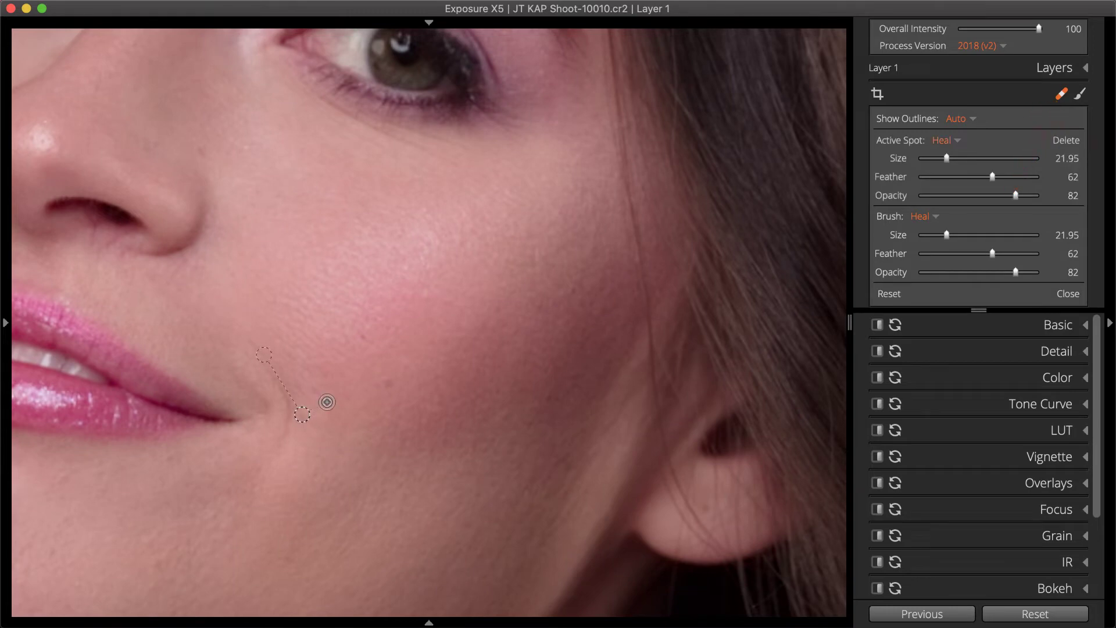
{"action": "left_click", "coordinate": [389, 383]}
{"action": "left_click", "coordinate": [361, 336]}
- Switch the brush to Clone and fix a spot on the nose, then exit the tool
{"action": "left_click", "coordinate": [928, 216]}
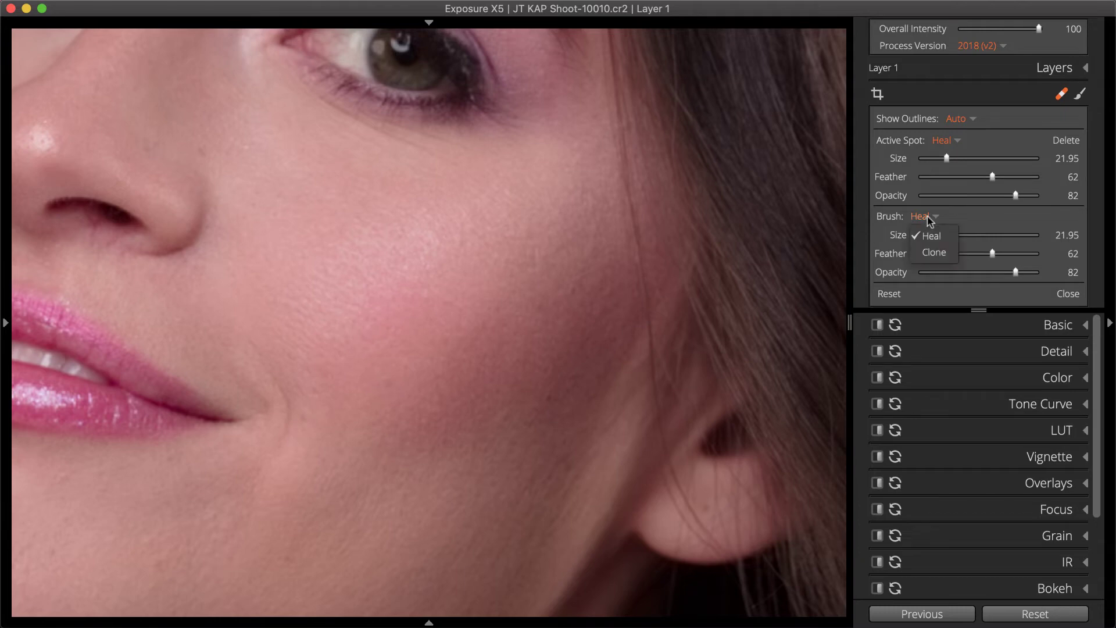
{"action": "left_click", "coordinate": [934, 252]}
{"action": "left_click", "coordinate": [85, 220]}
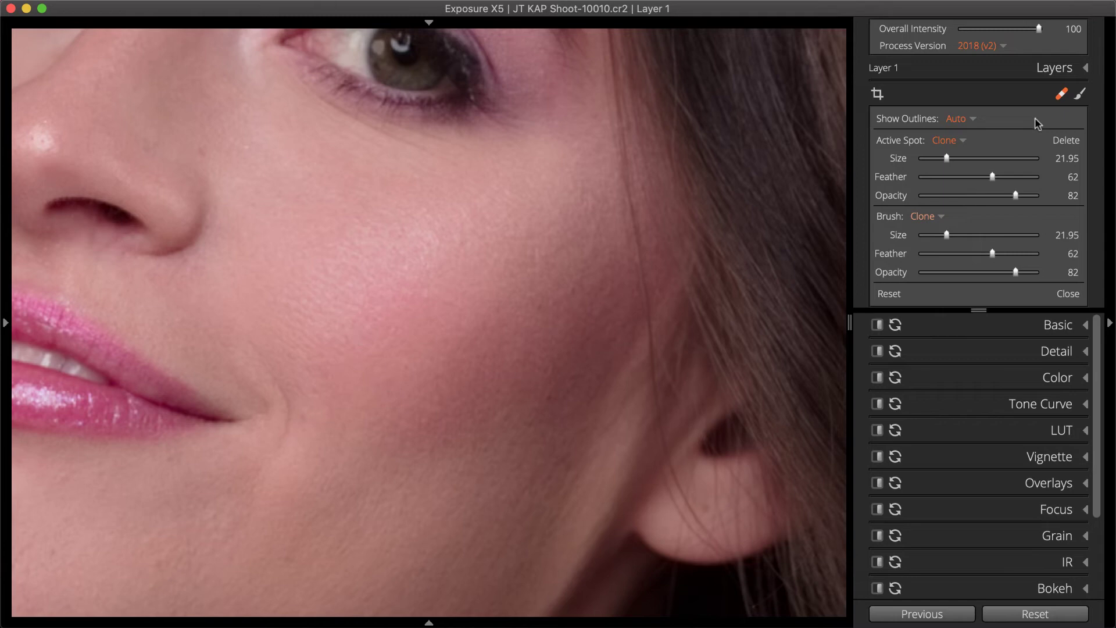
{"action": "left_click", "coordinate": [1061, 93]}
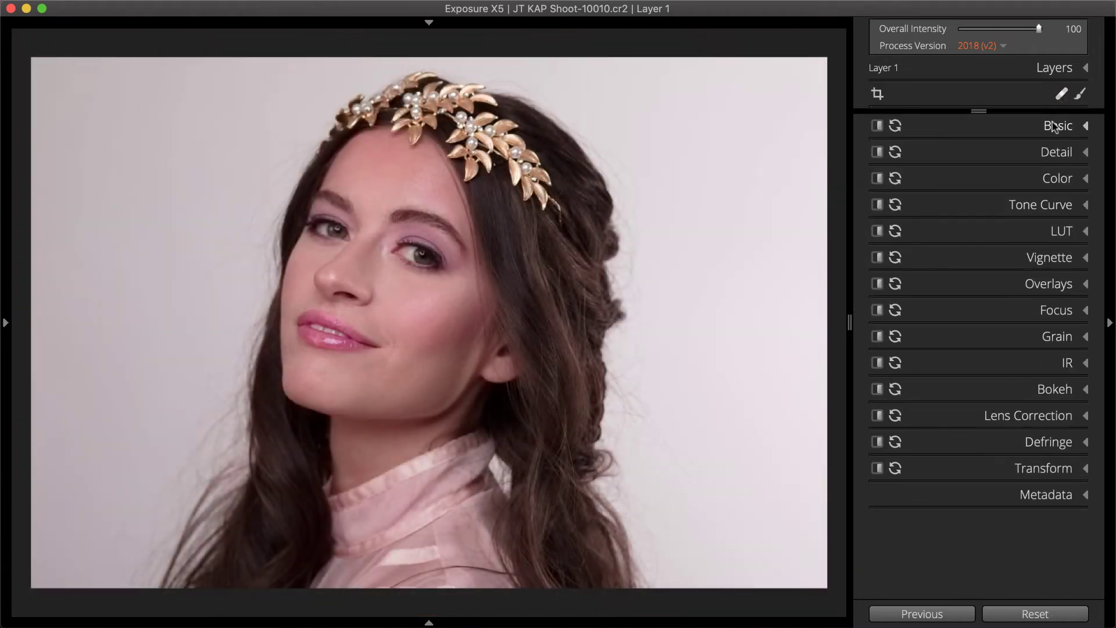
- Set Exposure to 0.26, Highlights to 15 and Whites to 26 in the Basic panel
{"action": "left_click", "coordinate": [1056, 126]}
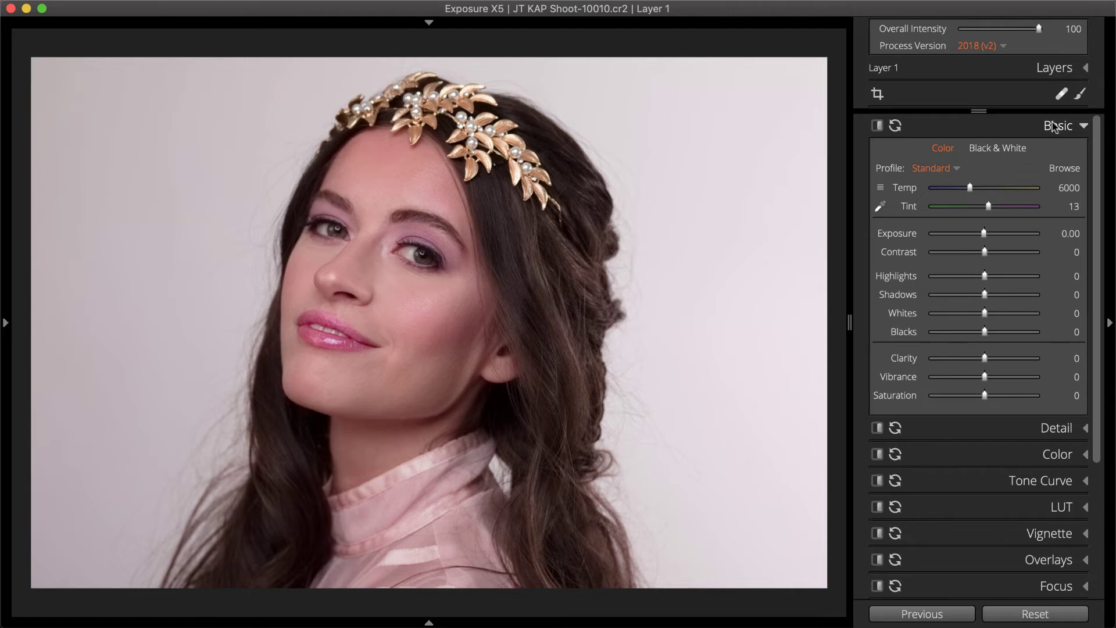
{"action": "left_click_drag", "start_coordinate": [985, 233], "coordinate": [988, 234]}
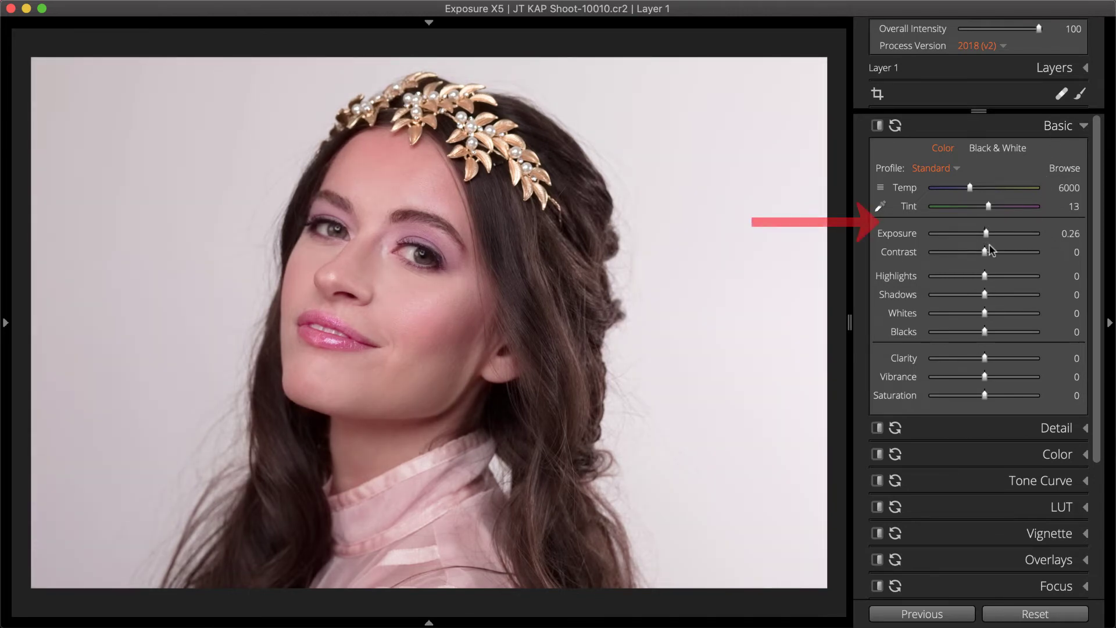
{"action": "left_click_drag", "start_coordinate": [985, 277], "coordinate": [997, 315]}
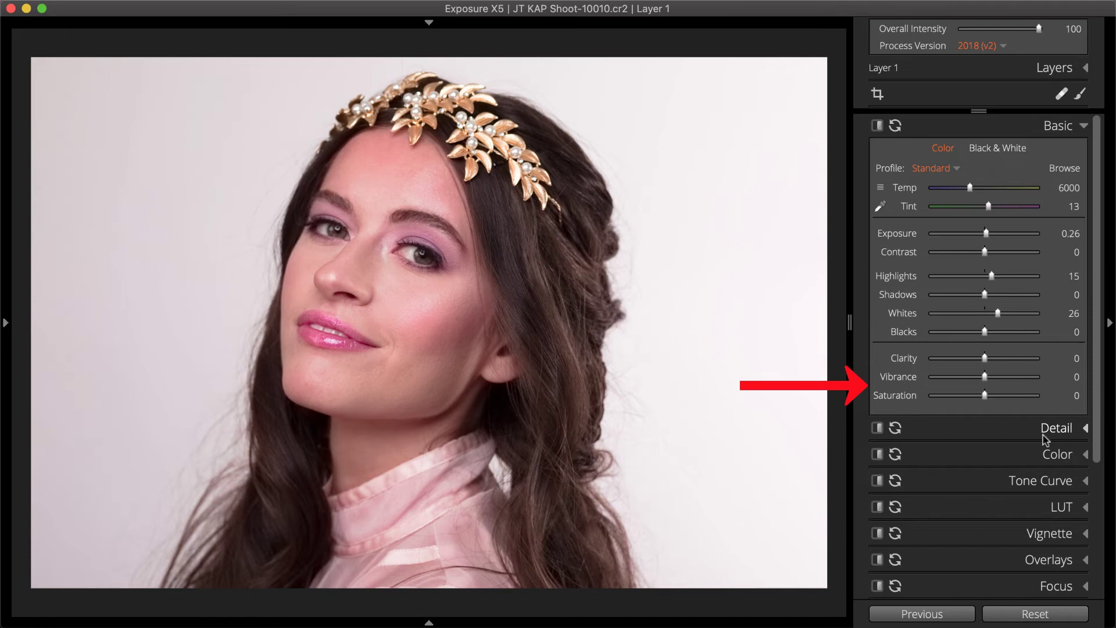
{"action": "left_click", "coordinate": [1047, 454]}
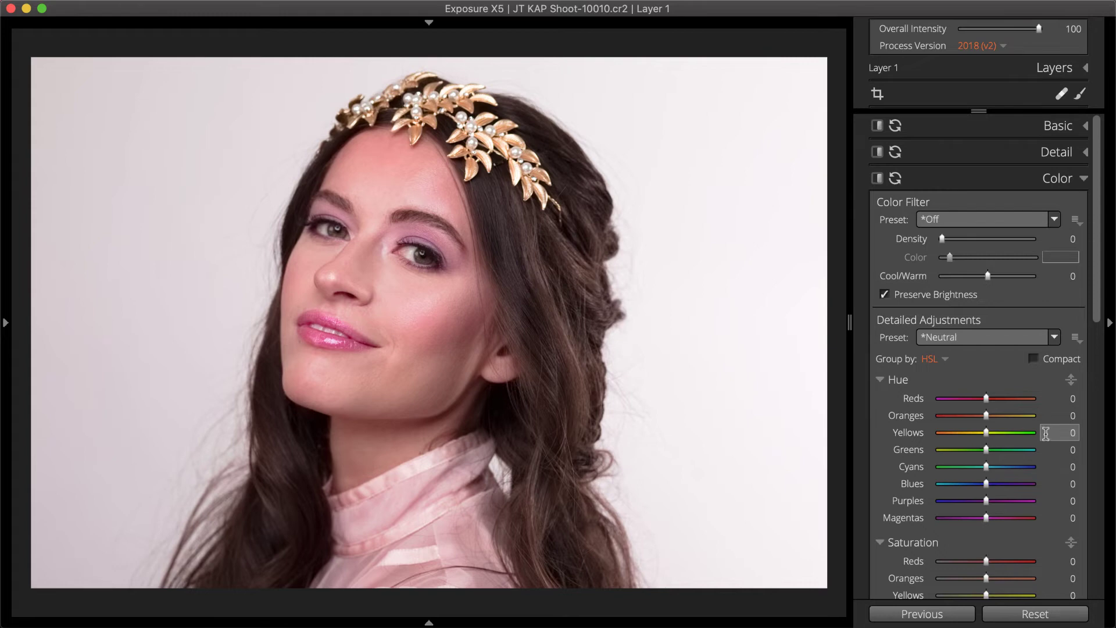
- Set Cool/Warm to 13 and highlight saturation to 20
{"action": "left_click_drag", "start_coordinate": [988, 279], "coordinate": [995, 281]}
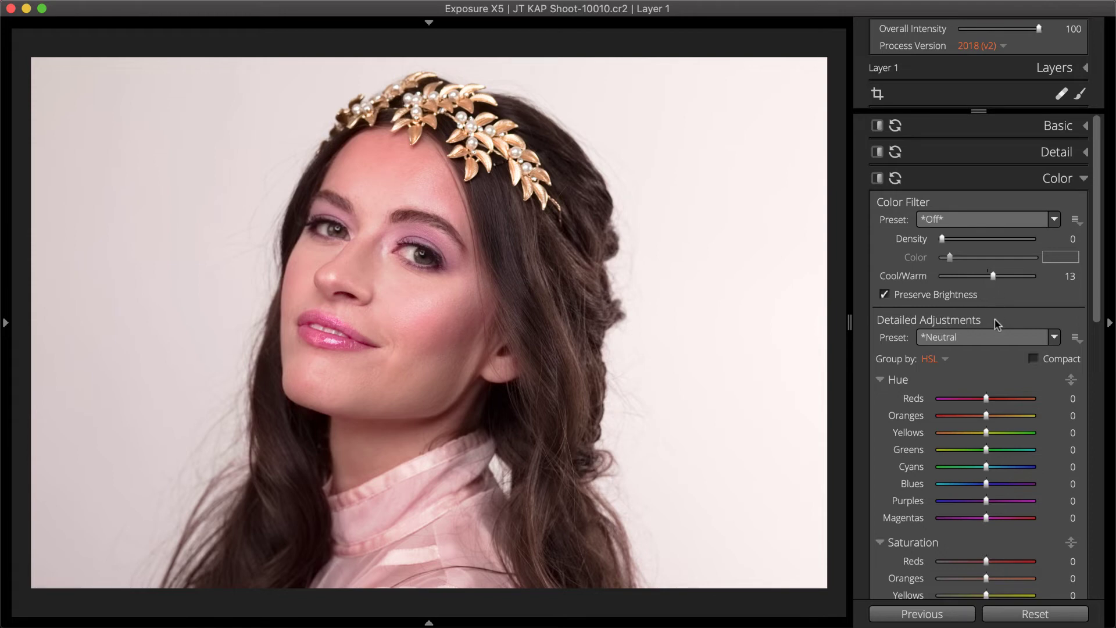
{"action": "scroll", "coordinate": [995, 354], "scroll_direction": "down", "scroll_amount": 5}
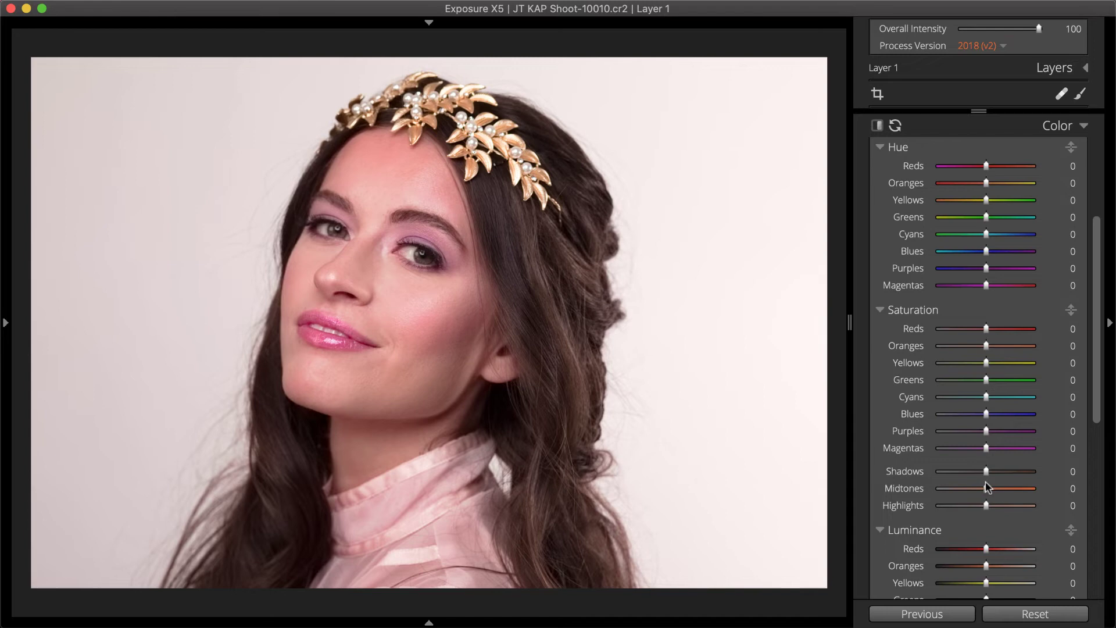
{"action": "left_click_drag", "start_coordinate": [986, 505], "coordinate": [995, 505]}
- Darken the red lip tones to -14 luminance with the targeted luminance tool
{"action": "scroll", "coordinate": [998, 512], "scroll_direction": "down", "scroll_amount": 5}
{"action": "left_click", "coordinate": [1071, 297]}
{"action": "left_click_drag", "start_coordinate": [310, 333], "coordinate": [309, 345]}
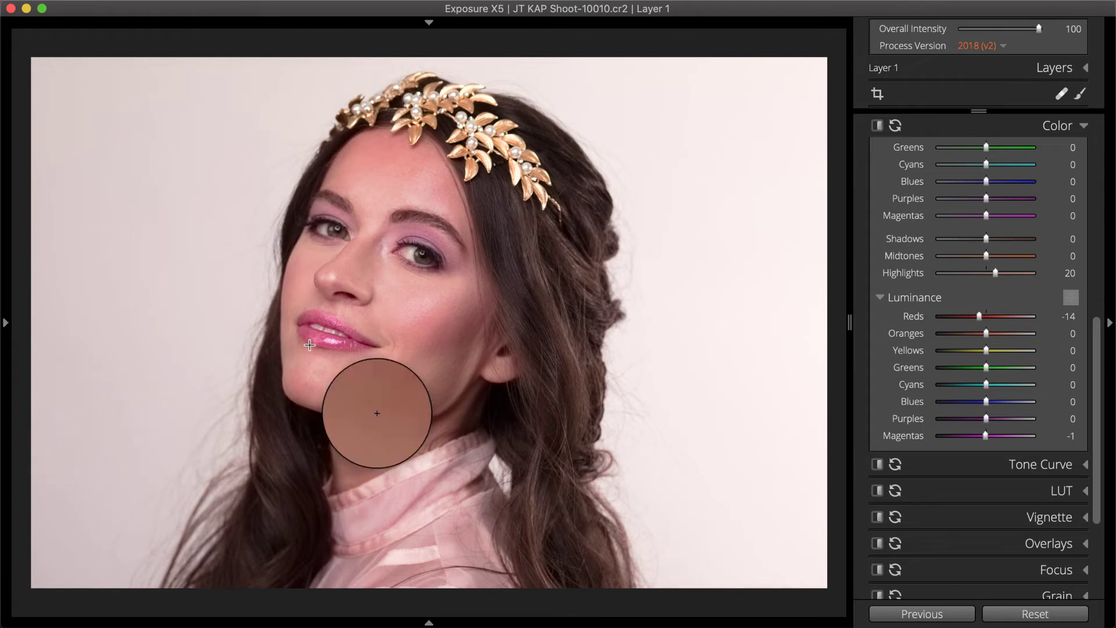
{"action": "left_click", "coordinate": [1071, 298]}
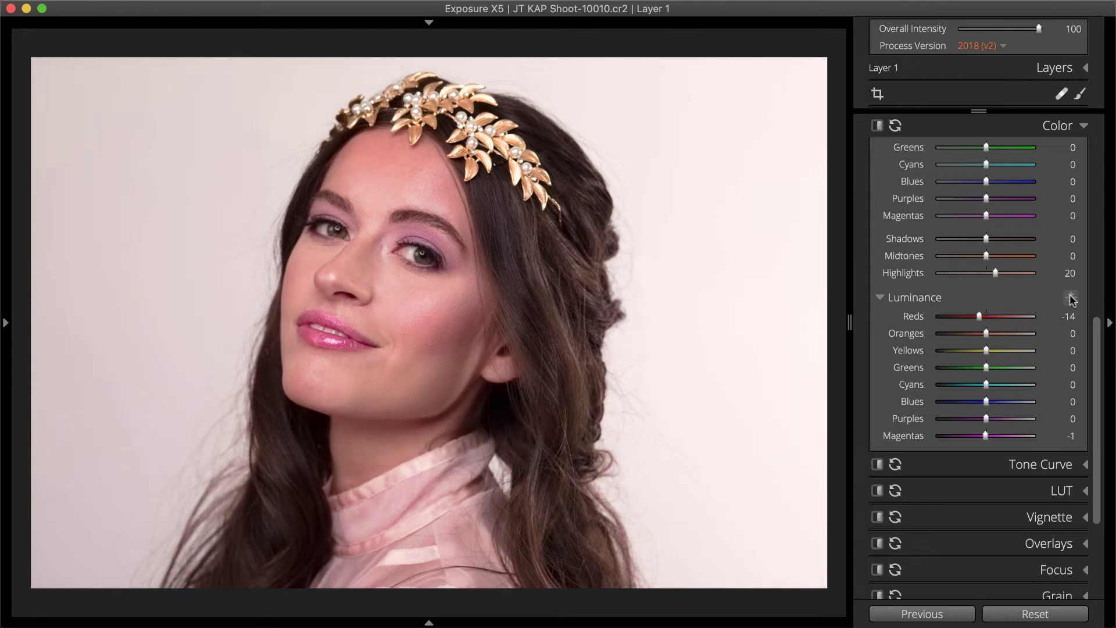
- Expand Tone Curve, preview its tone presets and keep *Neutral
{"action": "left_click", "coordinate": [1058, 464]}
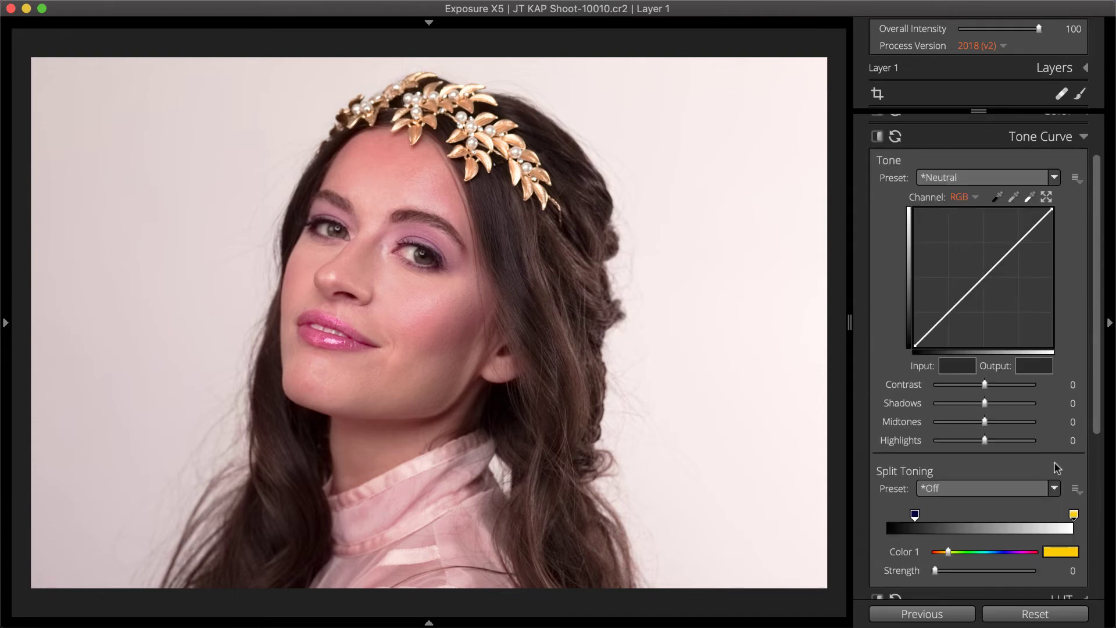
{"action": "left_click", "coordinate": [1014, 177]}
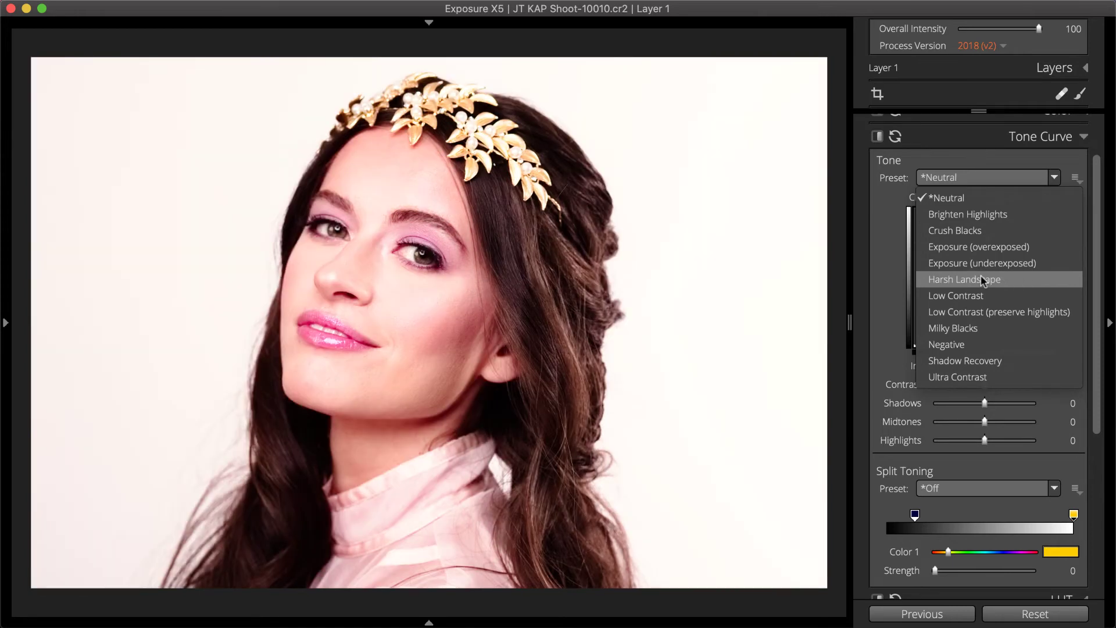
{"action": "left_click", "coordinate": [895, 283]}
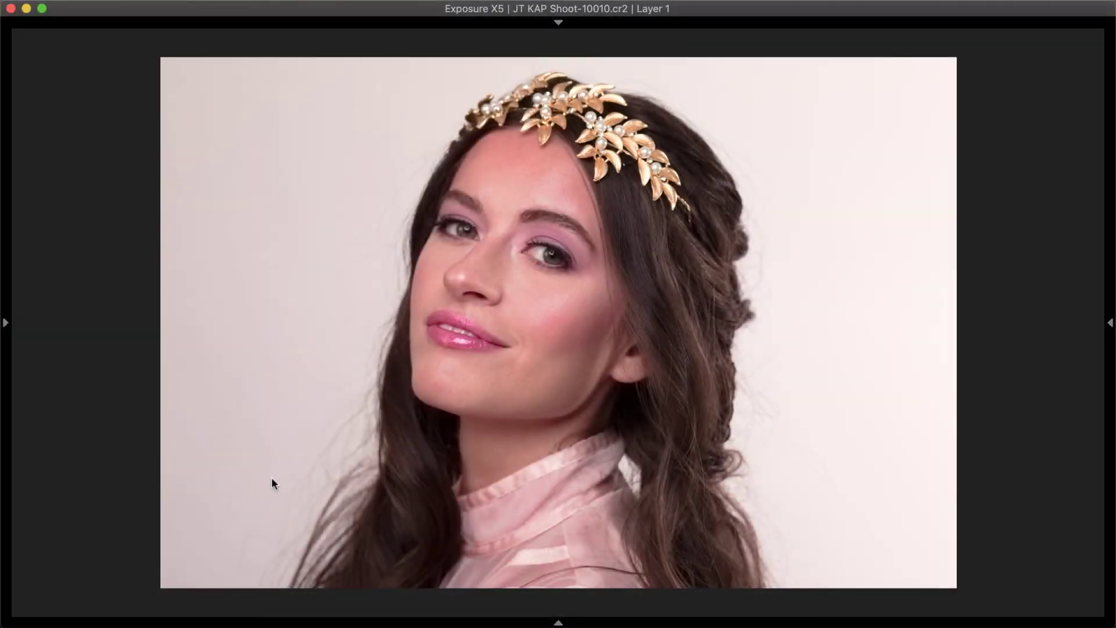
- Apply the Kodak Portra 160VC preset from the Color Films - Print group
{"action": "left_click", "coordinate": [8, 388]}
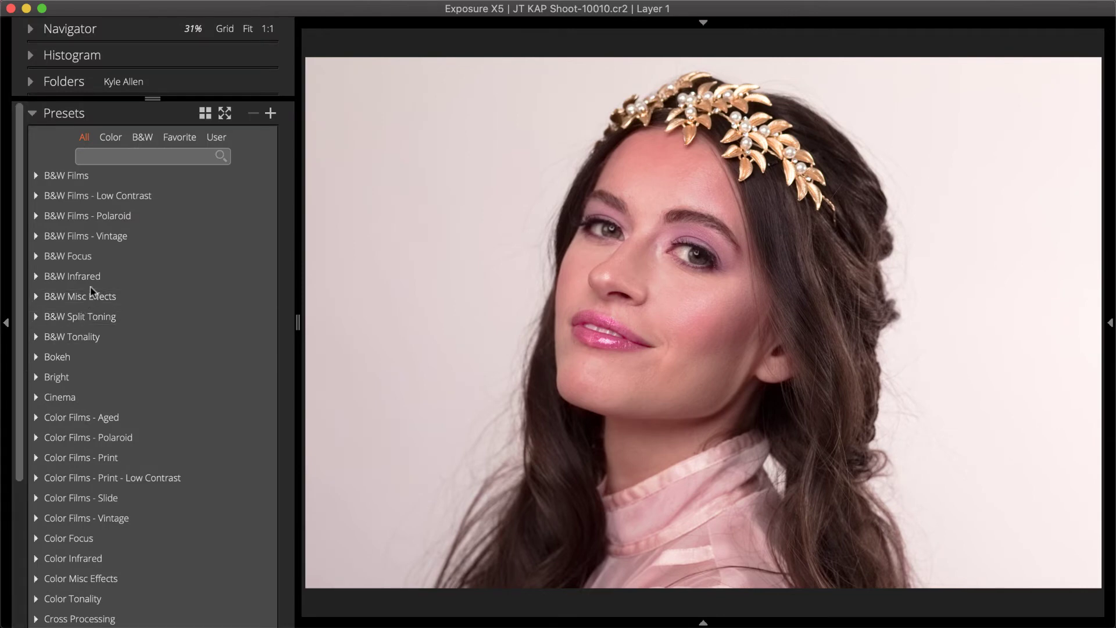
{"action": "left_click", "coordinate": [108, 237]}
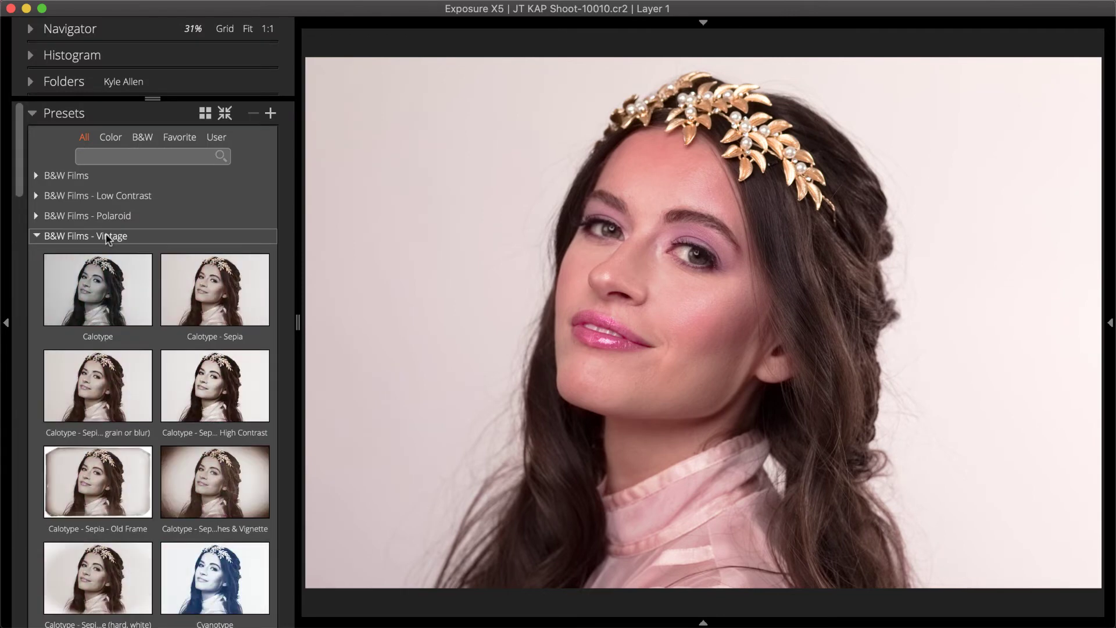
{"action": "left_click", "coordinate": [86, 177]}
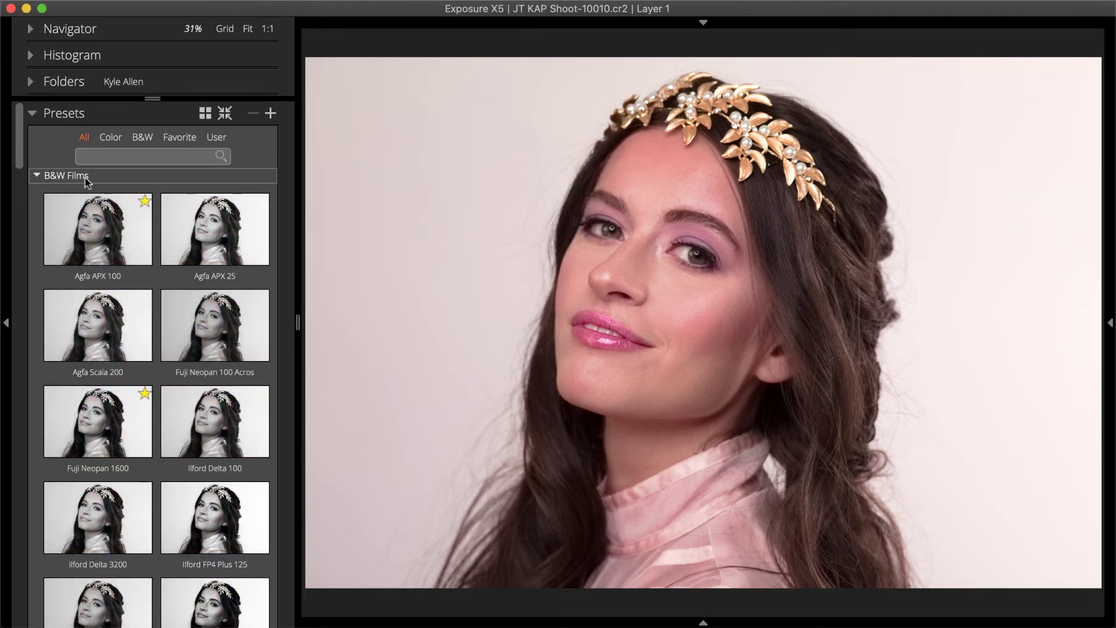
{"action": "left_click", "coordinate": [112, 142]}
{"action": "left_click", "coordinate": [82, 277]}
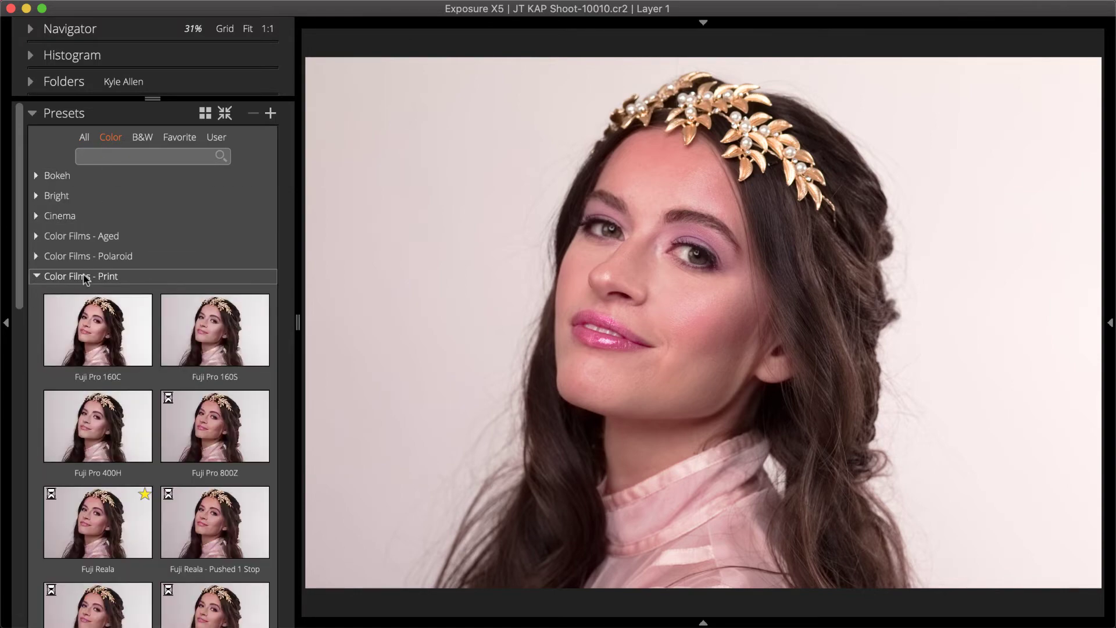
{"action": "scroll", "coordinate": [22, 364], "scroll_direction": "down", "scroll_amount": 8}
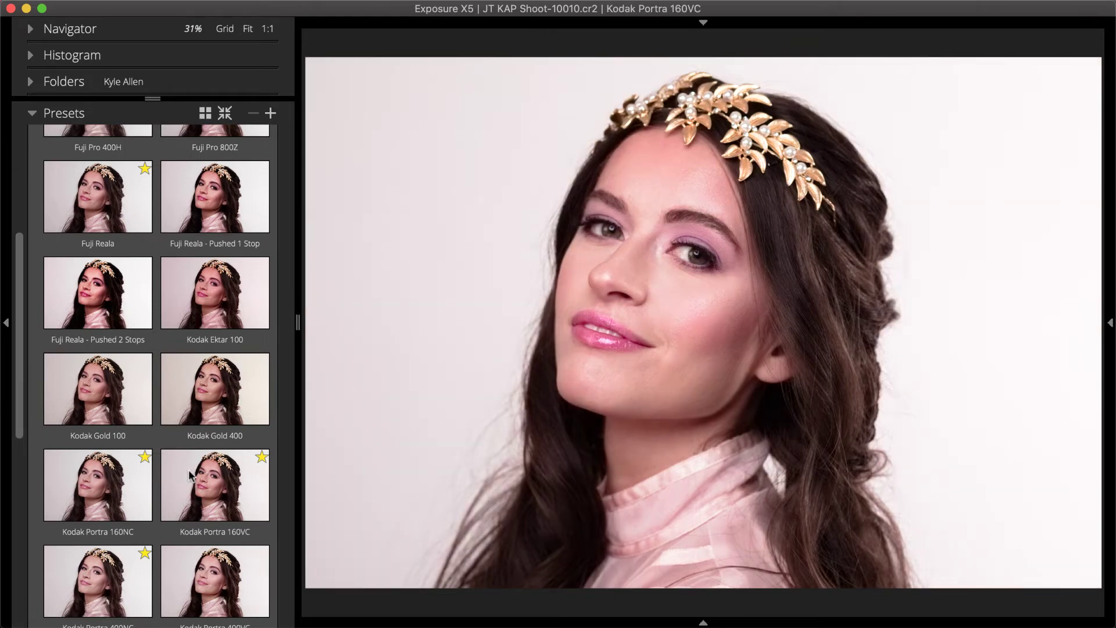
{"action": "left_click", "coordinate": [188, 470]}
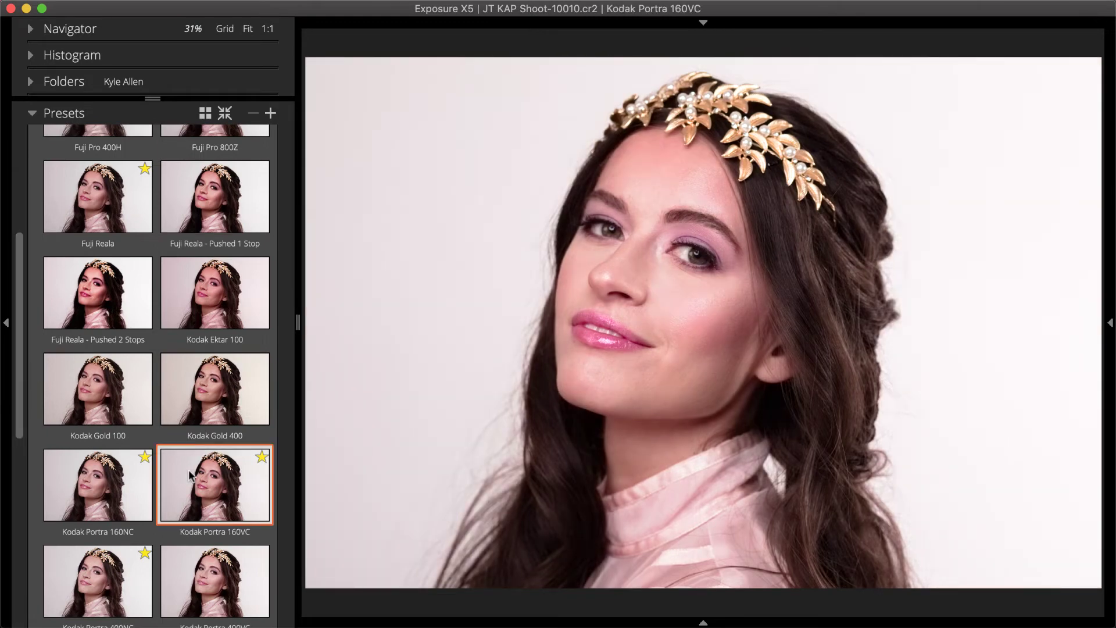
{"action": "left_click", "coordinate": [7, 465]}
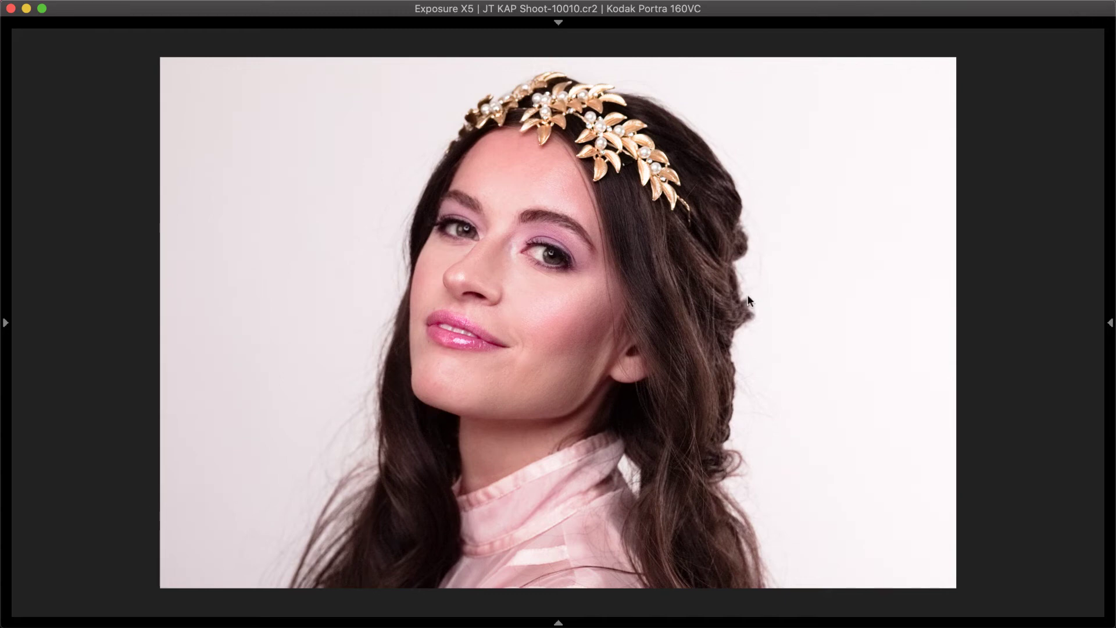
- Add a vignette with amount 13 and softness 55
{"action": "left_click", "coordinate": [1109, 189]}
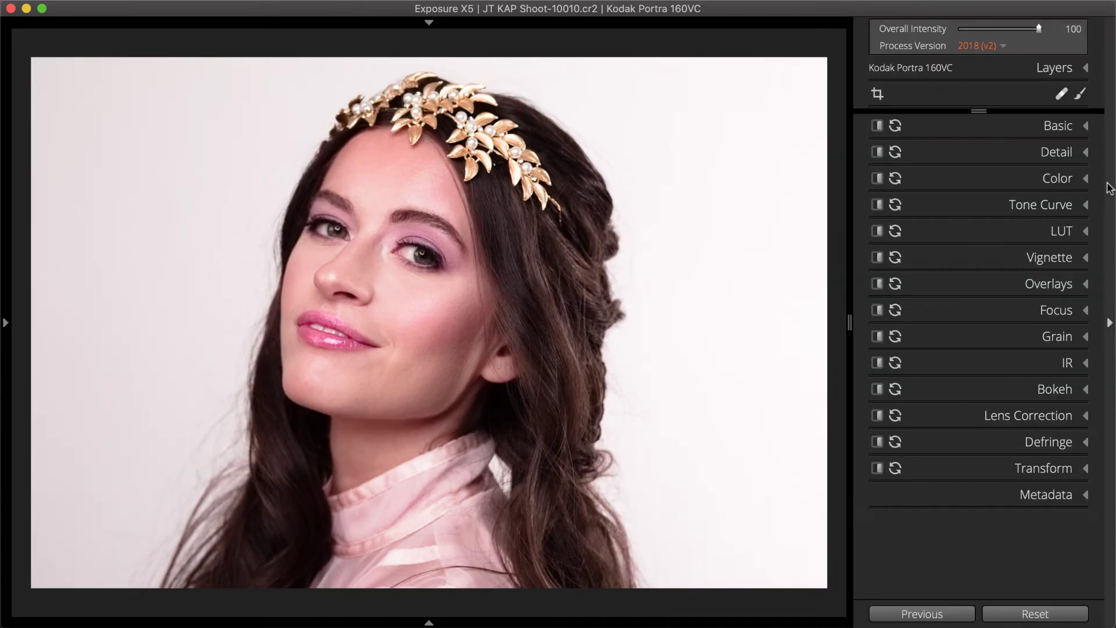
{"action": "left_click", "coordinate": [1062, 261]}
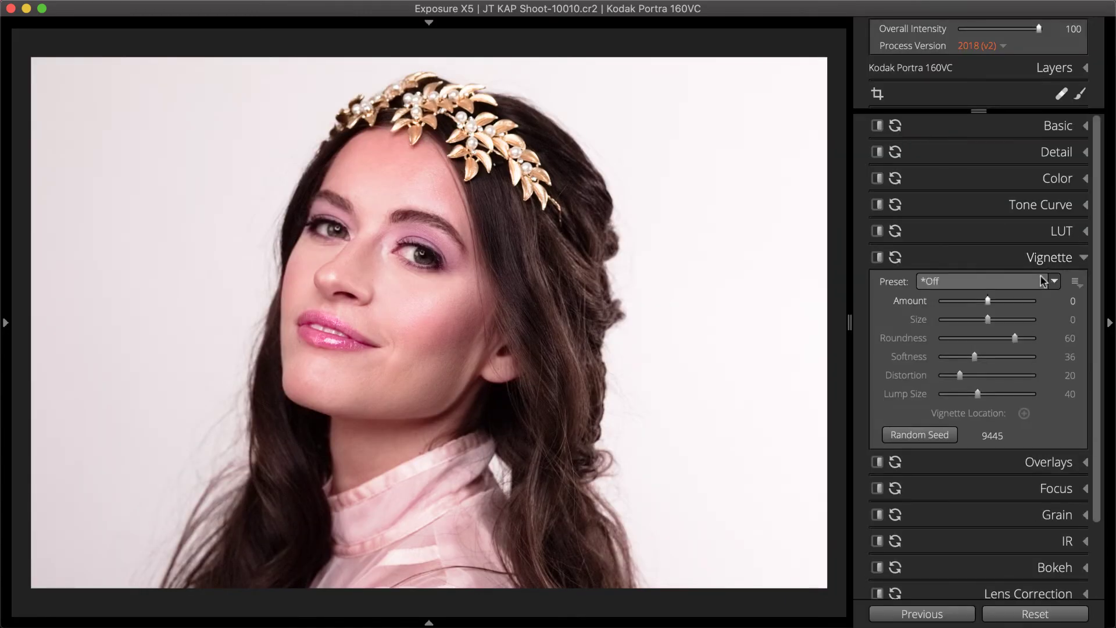
{"action": "left_click_drag", "start_coordinate": [987, 301], "coordinate": [1001, 301]}
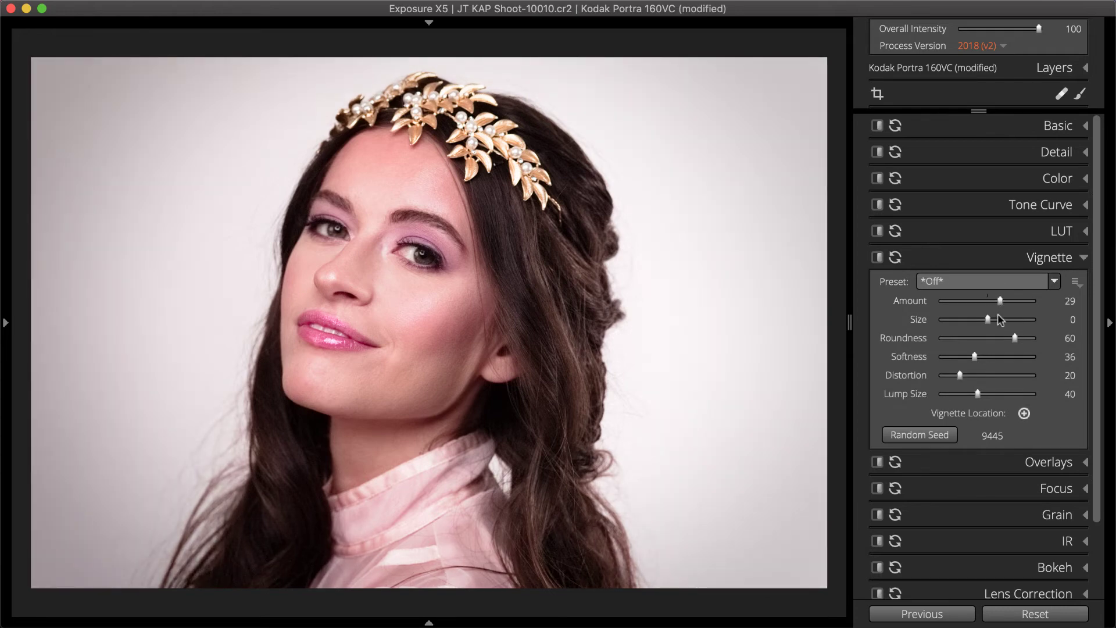
{"action": "left_click_drag", "start_coordinate": [967, 356], "coordinate": [962, 396]}
{"action": "left_click_drag", "start_coordinate": [952, 357], "coordinate": [991, 357]}
{"action": "left_click_drag", "start_coordinate": [1000, 300], "coordinate": [995, 302]}
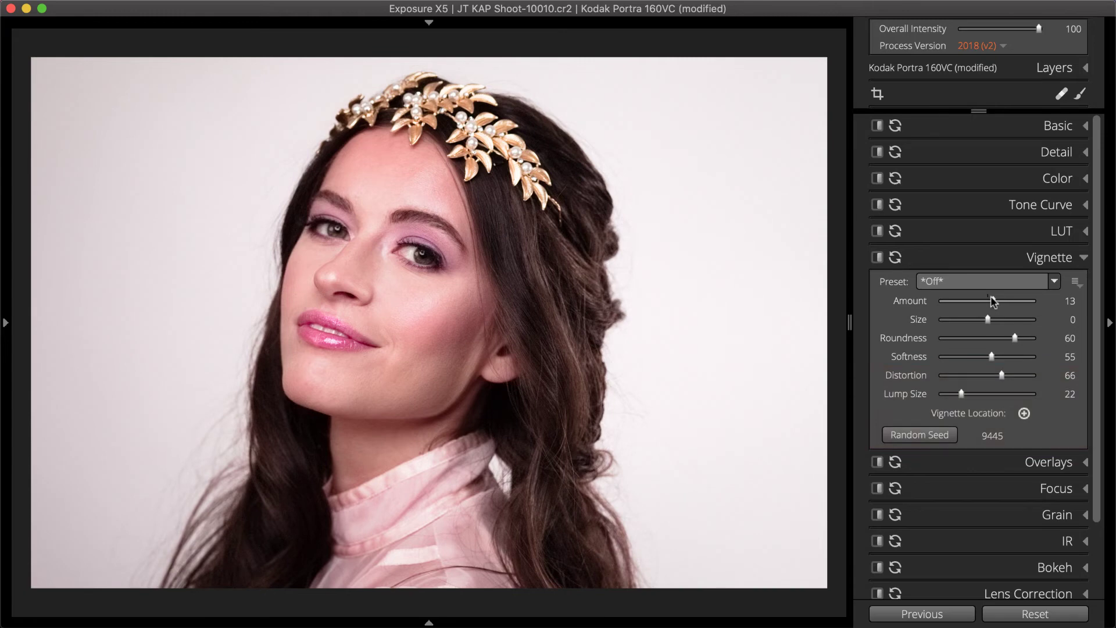
{"action": "left_click", "coordinate": [1043, 567]}
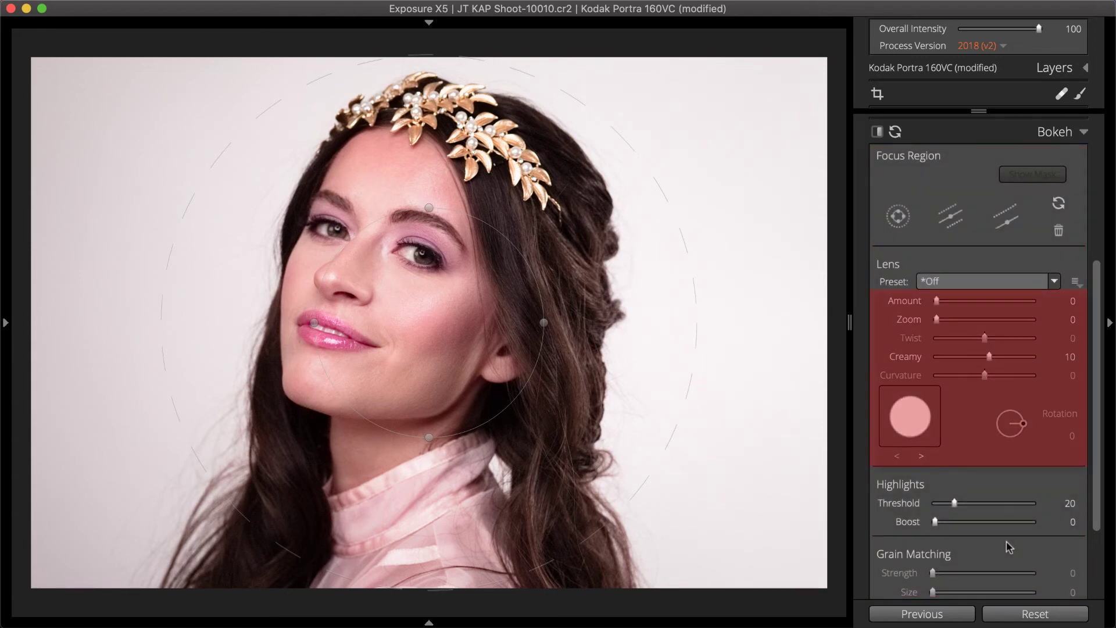
- Choose the Canon 85mm f/1.2L @ f/1.2 bokeh lens and set Amount to 6
{"action": "left_click", "coordinate": [1017, 281]}
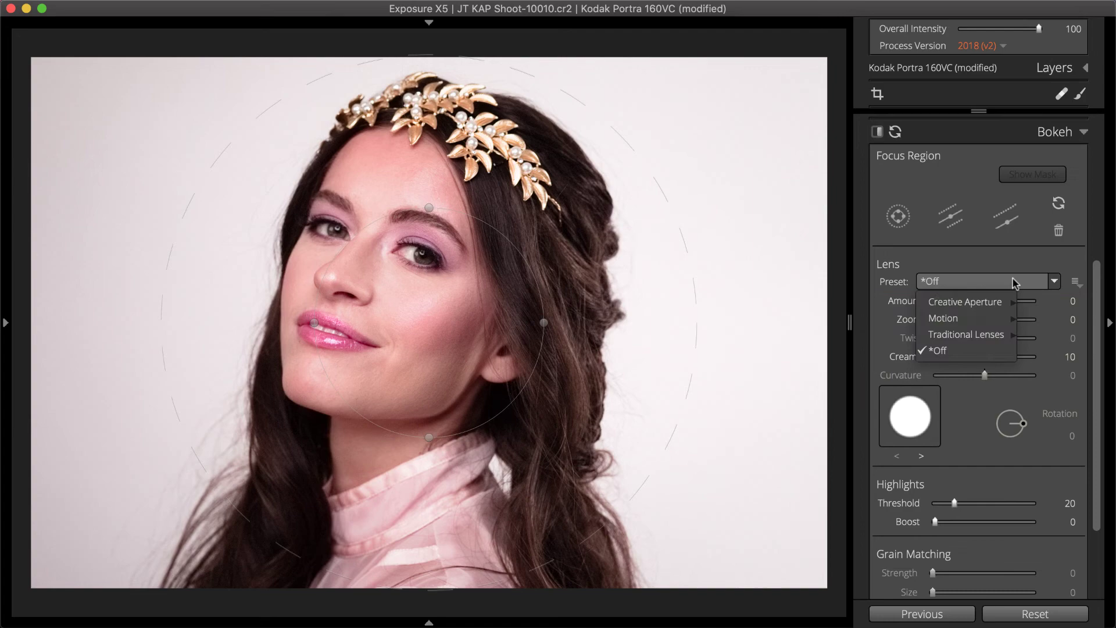
{"action": "mouse_move", "coordinate": [1015, 335]}
{"action": "left_click", "coordinate": [844, 407]}
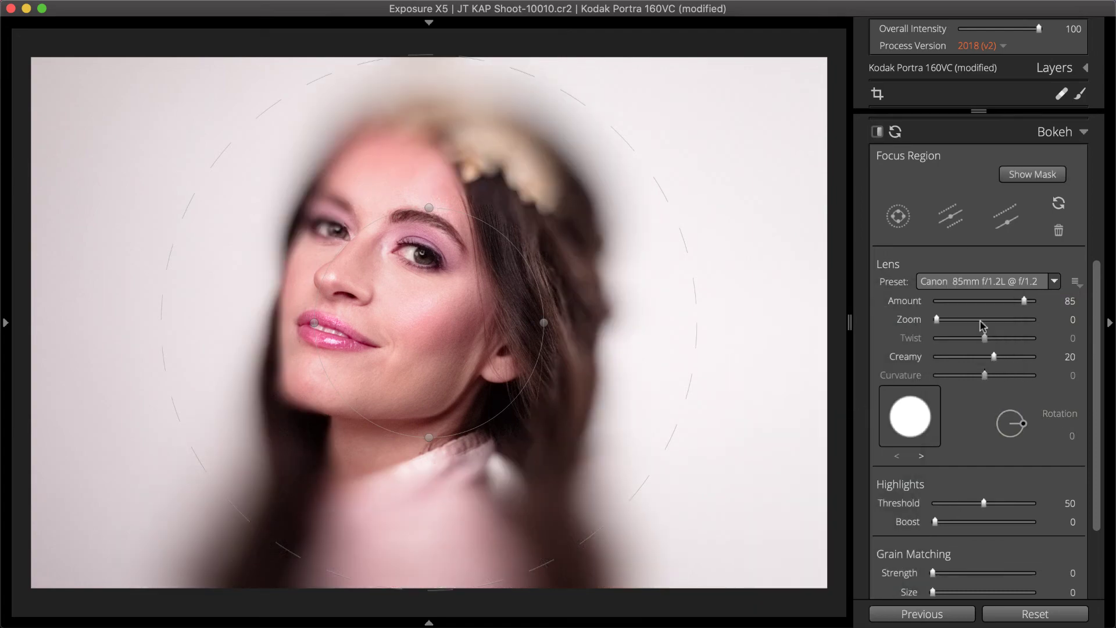
{"action": "left_click_drag", "start_coordinate": [1024, 301], "coordinate": [945, 300]}
- Reshape the focus ellipse and its falloff to keep her face sharp
{"action": "left_click_drag", "start_coordinate": [704, 310], "coordinate": [658, 211]}
{"action": "left_click_drag", "start_coordinate": [378, 338], "coordinate": [350, 451]}
{"action": "left_click_drag", "start_coordinate": [553, 531], "coordinate": [703, 601]}
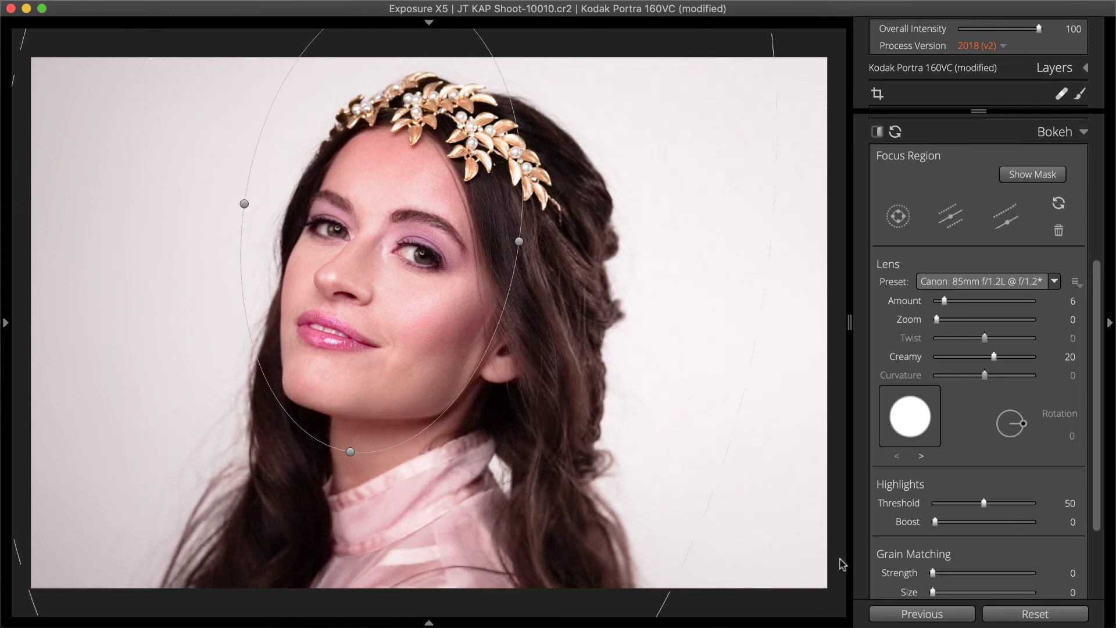
{"action": "left_click", "coordinate": [1037, 135]}
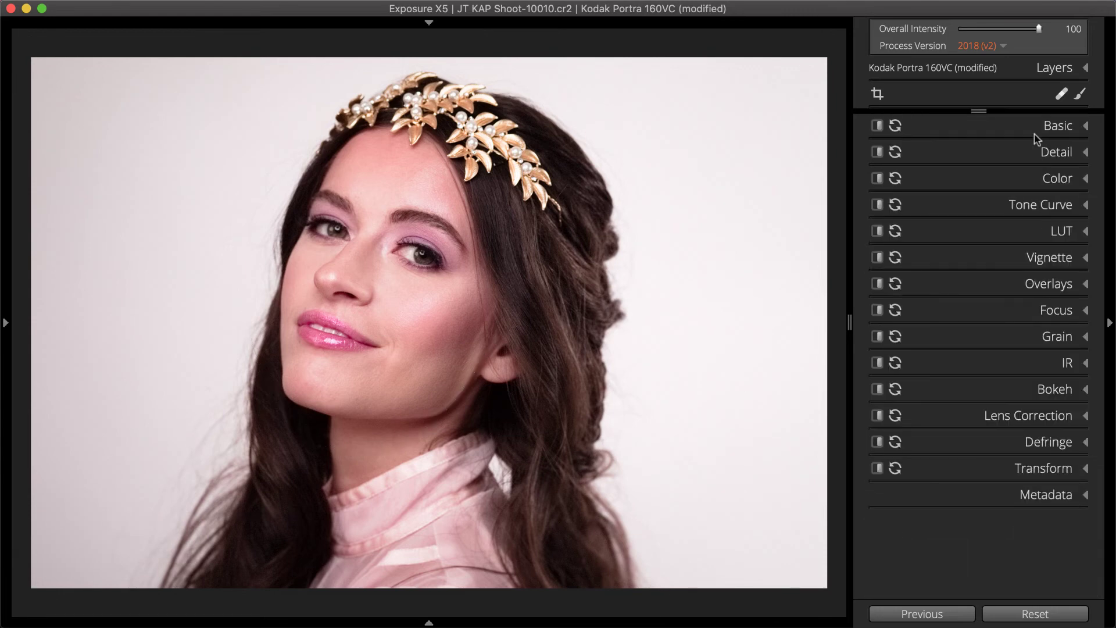
- Apply the Regular Grain 25% preset, raise overall strength to 43.08, and inspect it at 100%
{"action": "left_click", "coordinate": [1022, 336]}
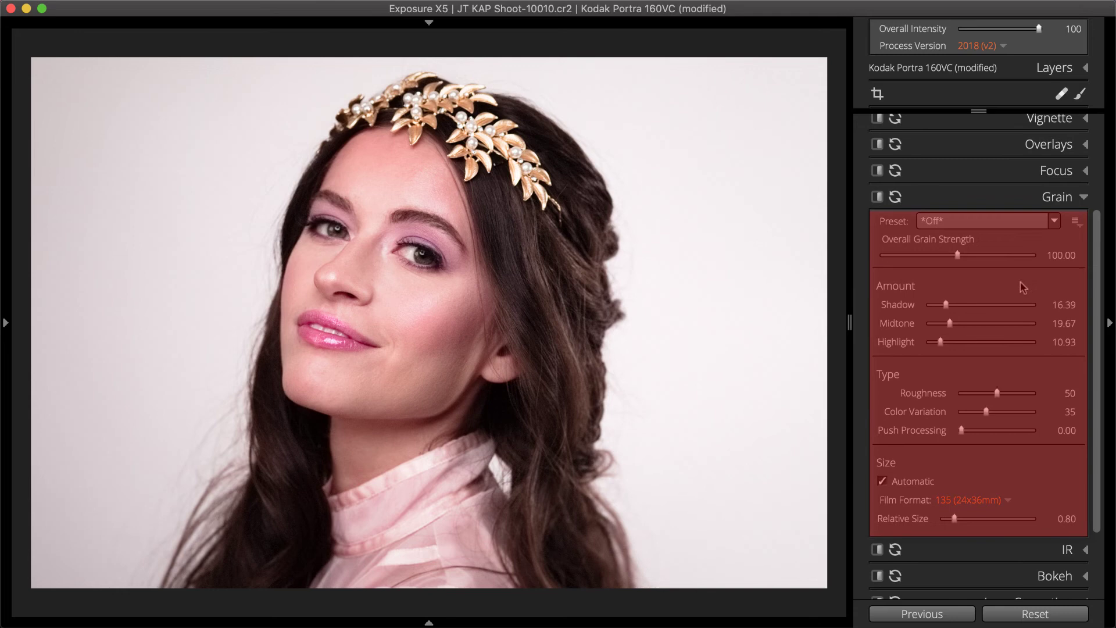
{"action": "left_click", "coordinate": [1023, 221]}
{"action": "left_click", "coordinate": [985, 339]}
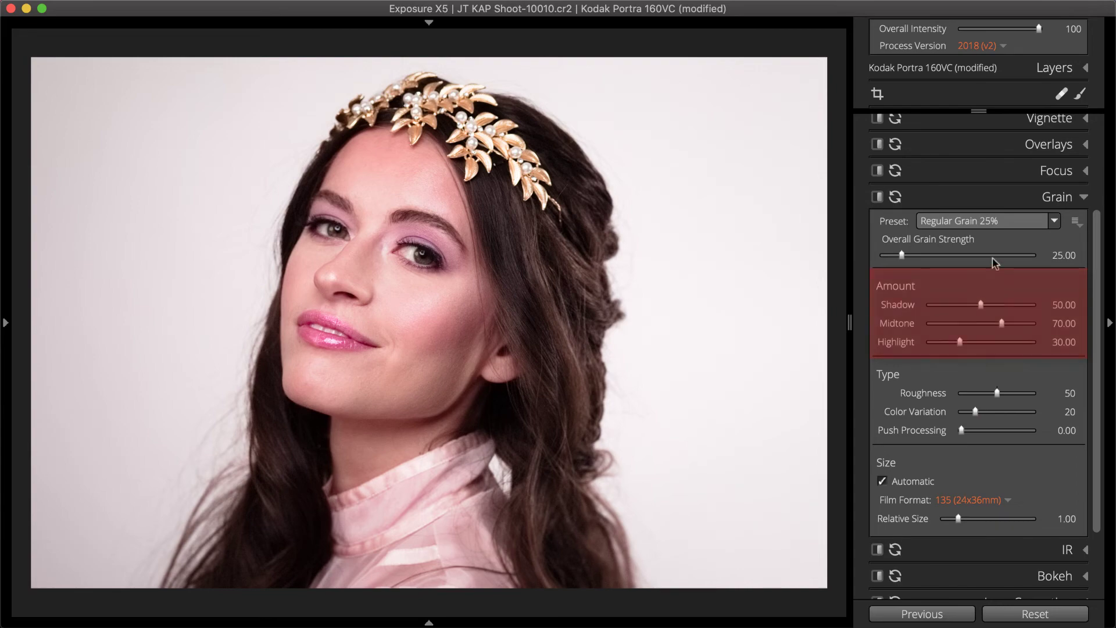
{"action": "mouse_move", "coordinate": [902, 255]}
{"action": "left_mouse_down"}
{"action": "mouse_move", "coordinate": [925, 255]}
{"action": "mouse_move", "coordinate": [905, 259]}
{"action": "mouse_move", "coordinate": [914, 259]}
{"action": "left_mouse_up"}
{"action": "left_click", "coordinate": [634, 283]}
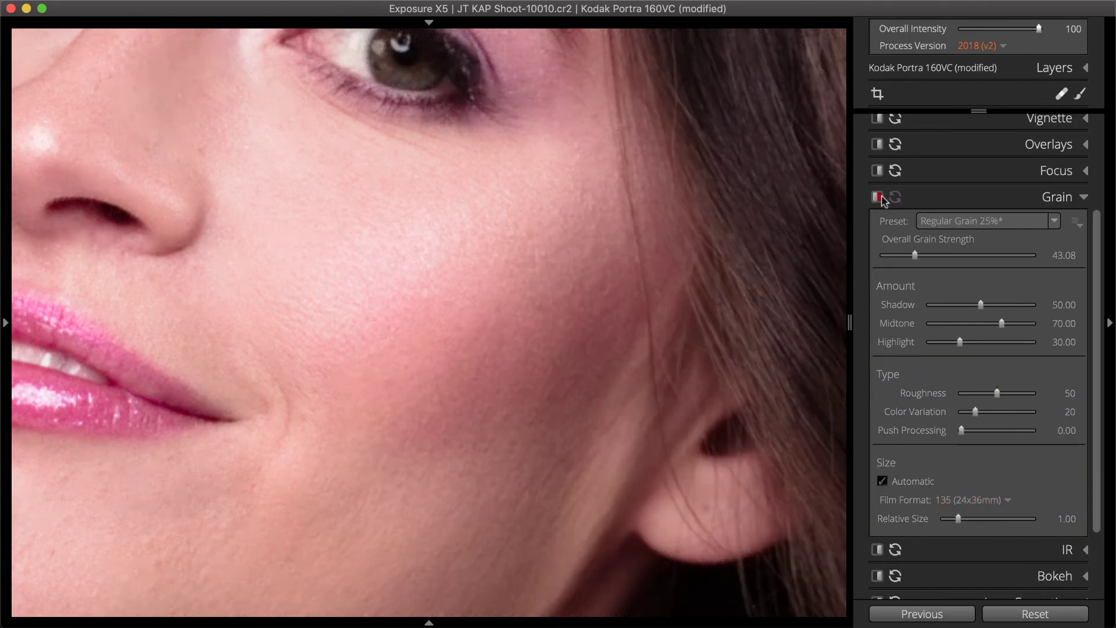
{"action": "left_click", "coordinate": [1028, 199]}
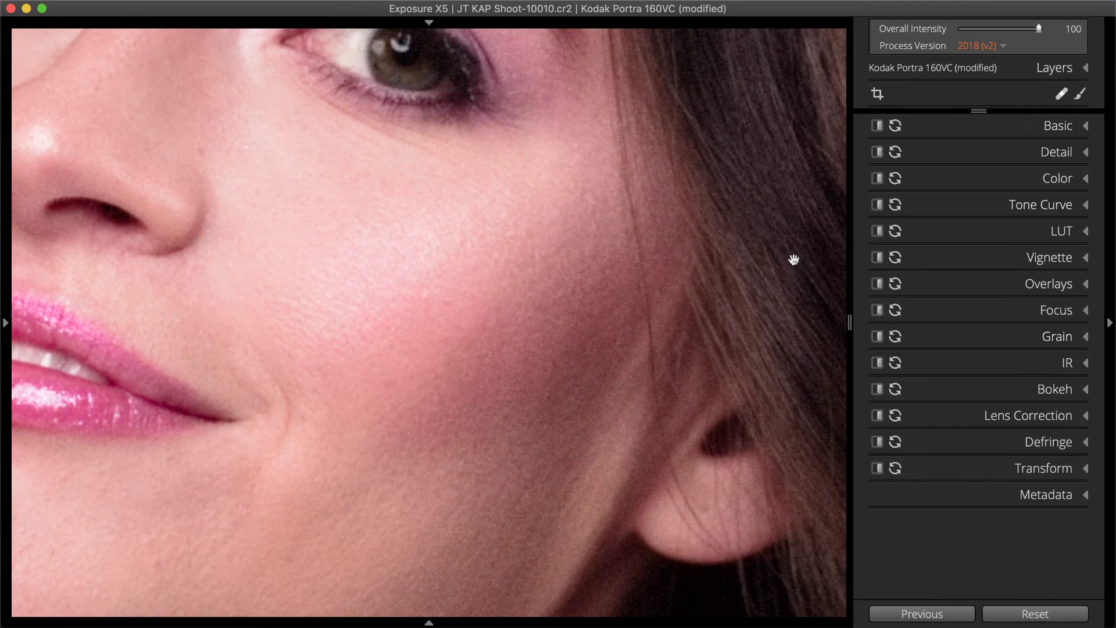
{"action": "left_click", "coordinate": [793, 257]}
{"action": "left_click", "coordinate": [1044, 68]}
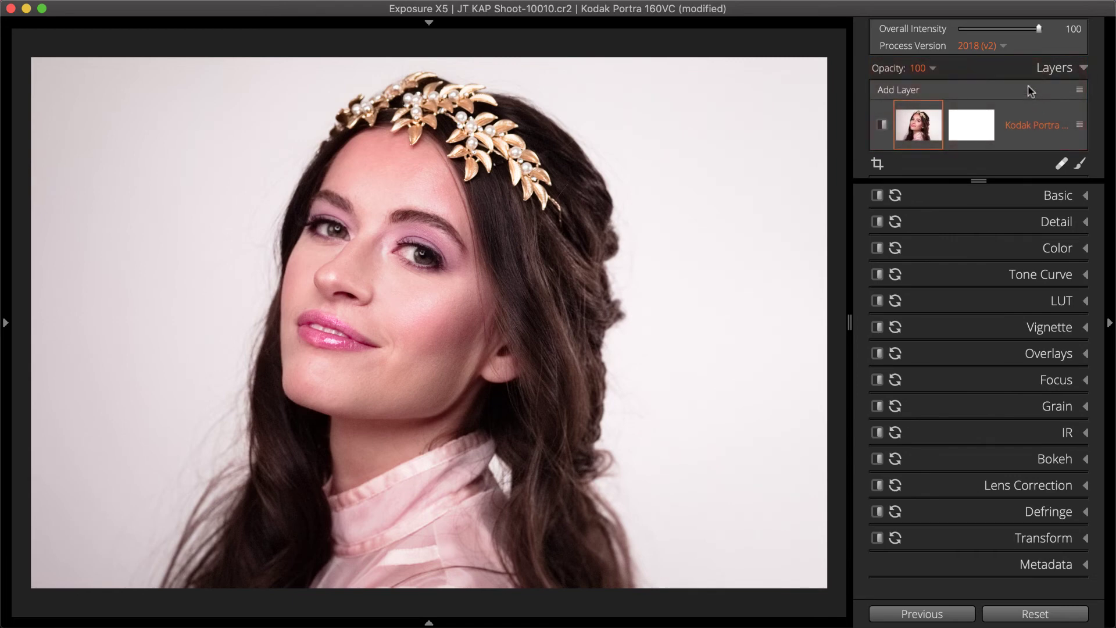
- Switch the layers panel to Large Thumbnails and add a new adjustment layer
{"action": "right_click", "coordinate": [1029, 89]}
{"action": "left_click", "coordinate": [1027, 127]}
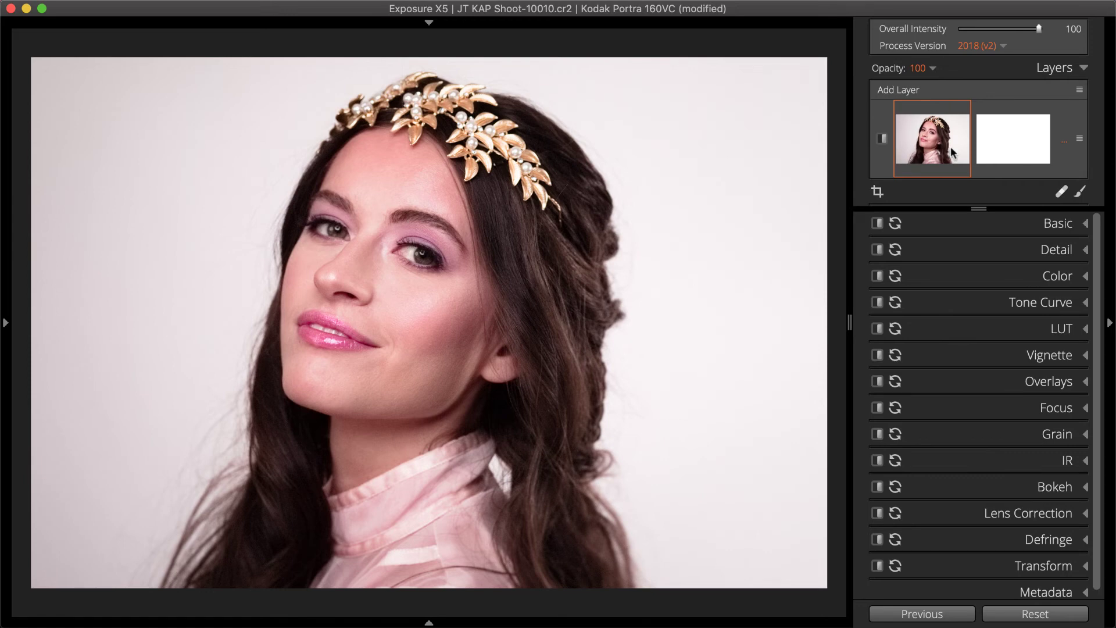
{"action": "left_click", "coordinate": [897, 90]}
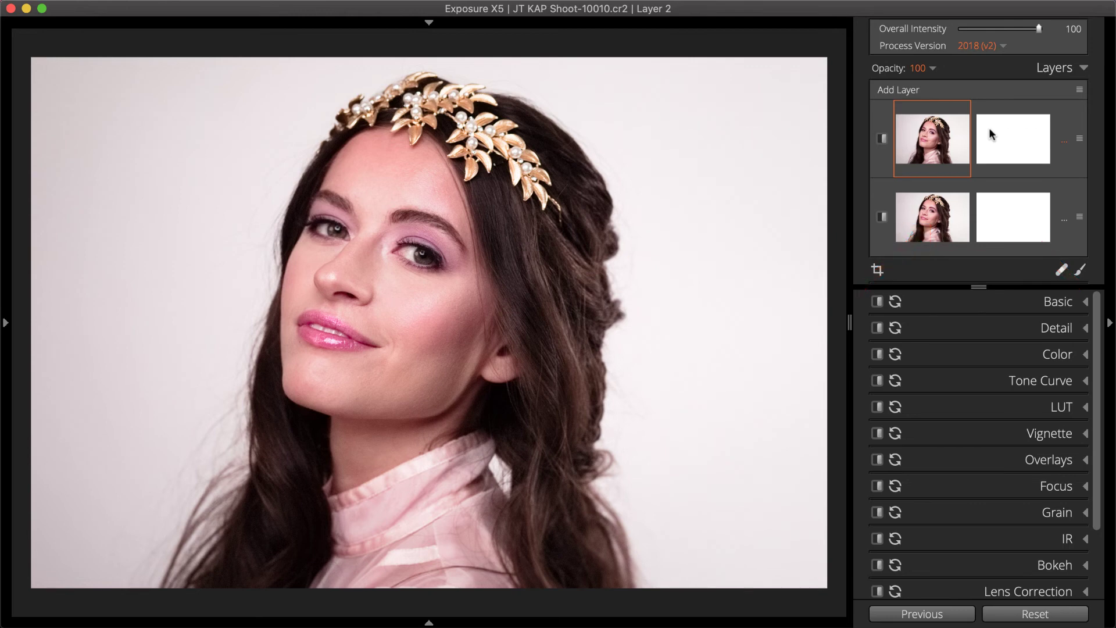
- Invert Layer 2's mask and restore it to white, then select the mask for brushing
{"action": "key", "text": "super+i"}
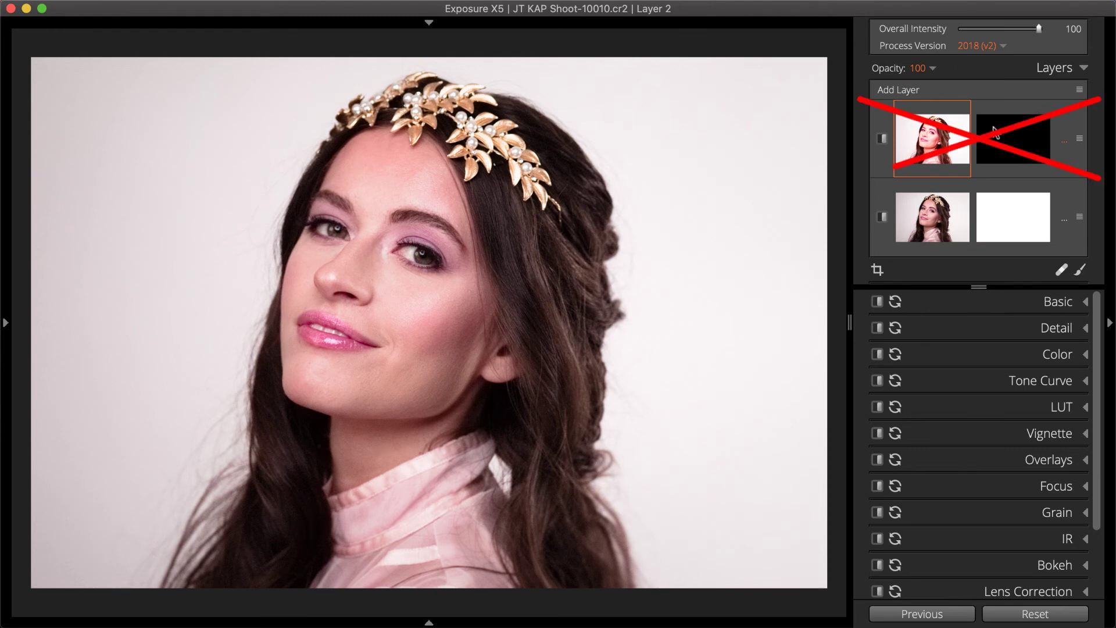
{"action": "key", "text": "super+i"}
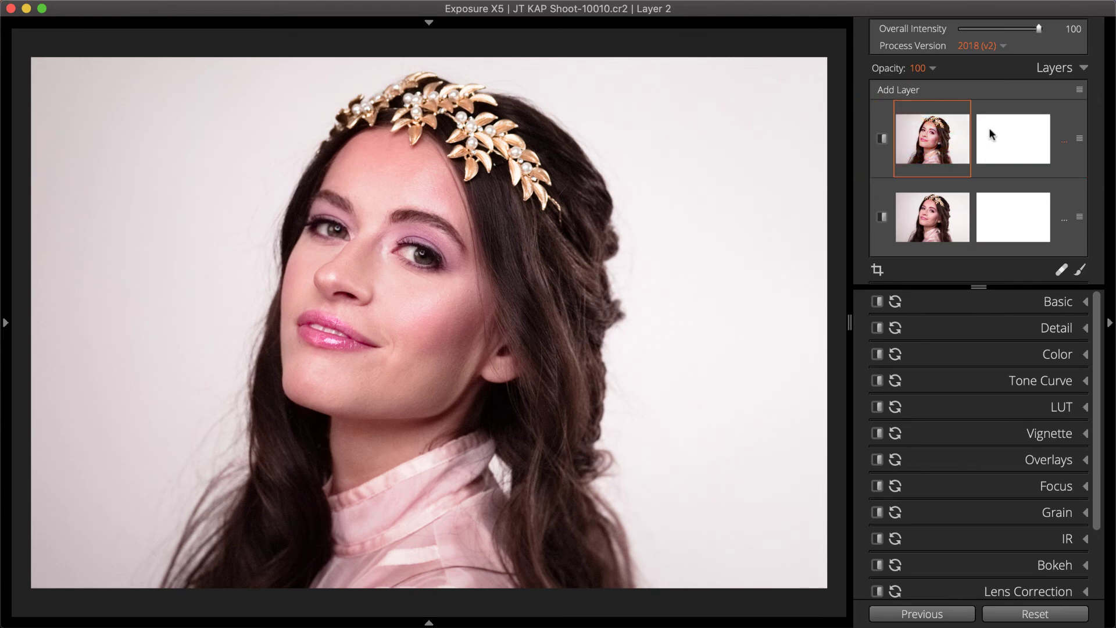
{"action": "left_click", "coordinate": [989, 127]}
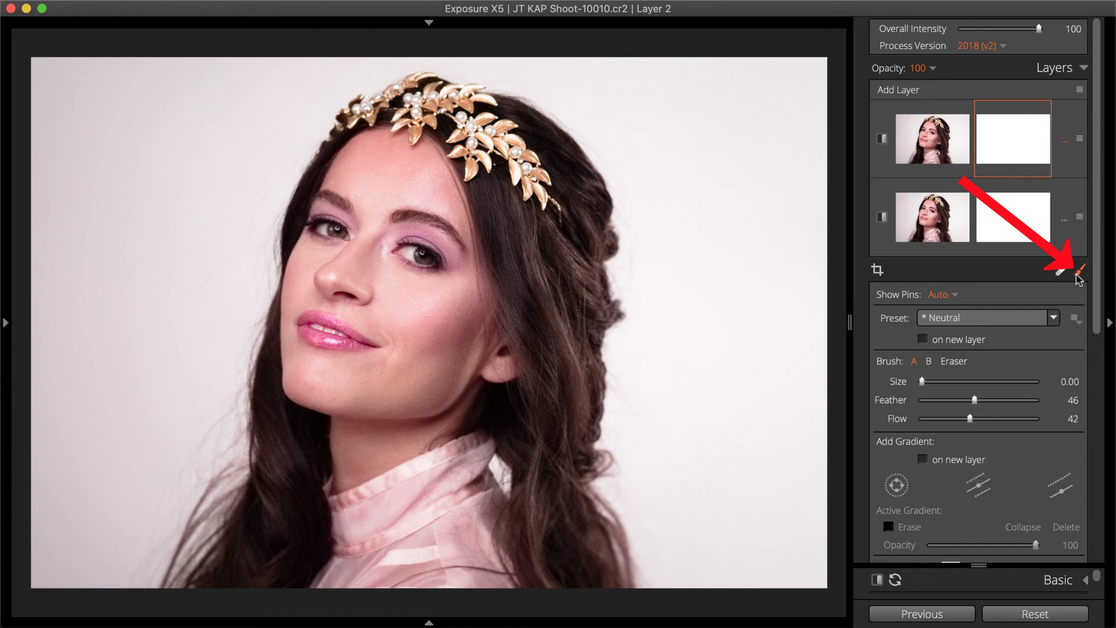
- Brush the Enhance Iris preset onto both eyes and lower the layer opacity to 49
{"action": "left_click", "coordinate": [1018, 325]}
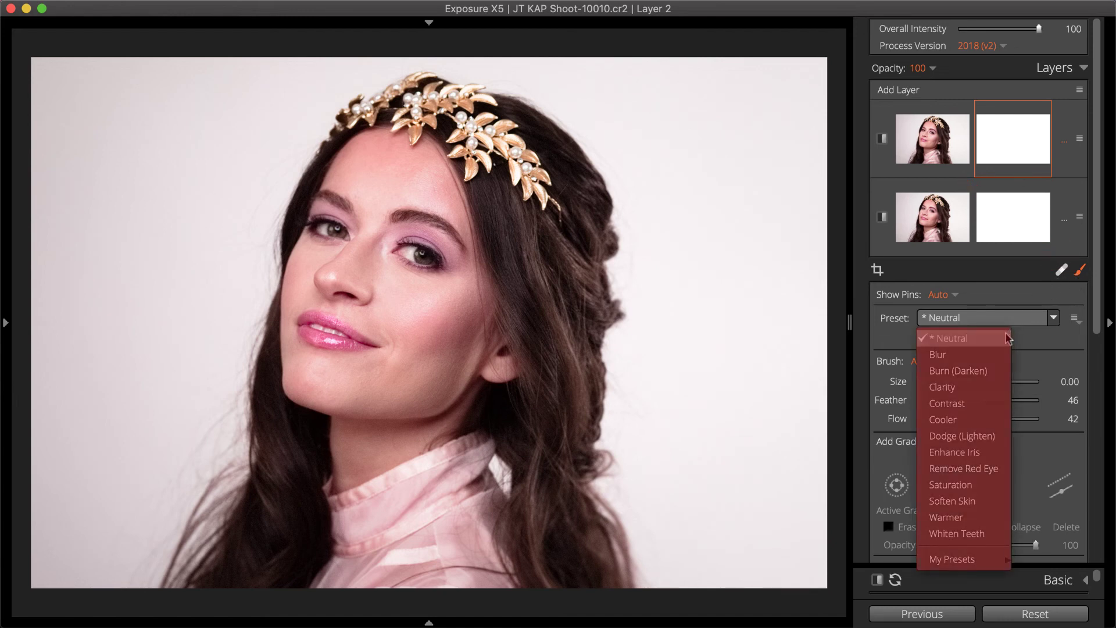
{"action": "left_click", "coordinate": [967, 455]}
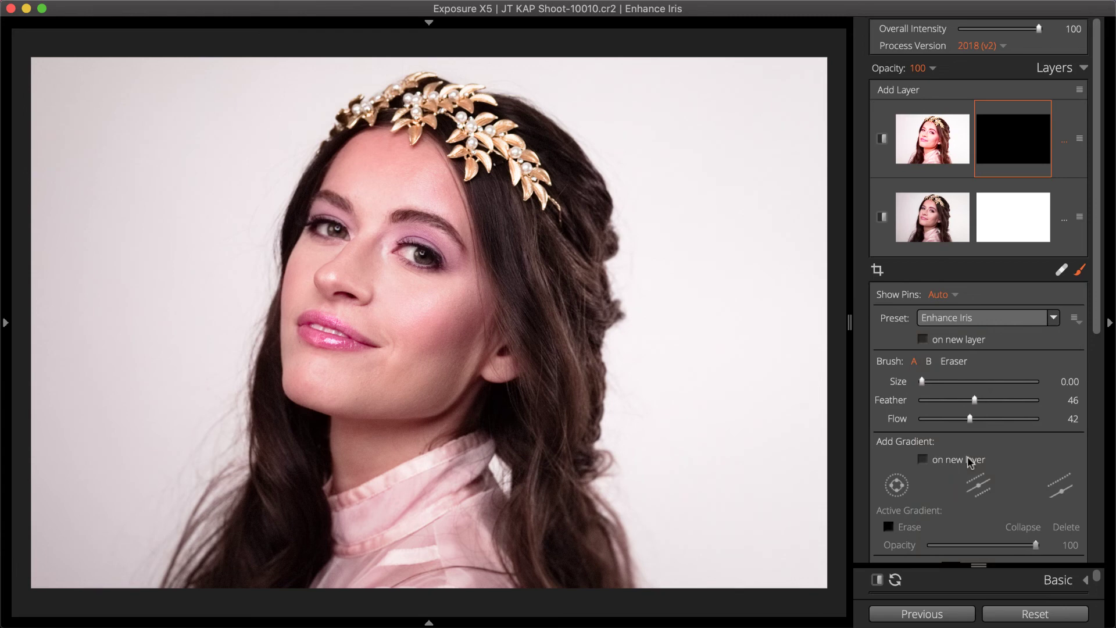
{"action": "left_click", "coordinate": [420, 259]}
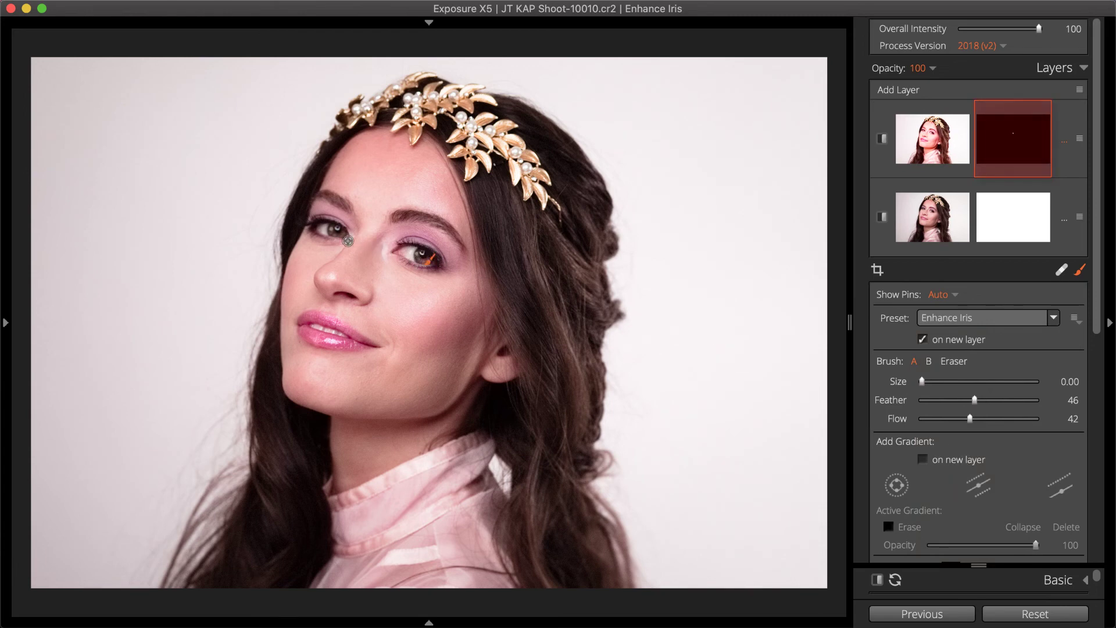
{"action": "left_click", "coordinate": [331, 228]}
{"action": "left_click", "coordinate": [933, 69]}
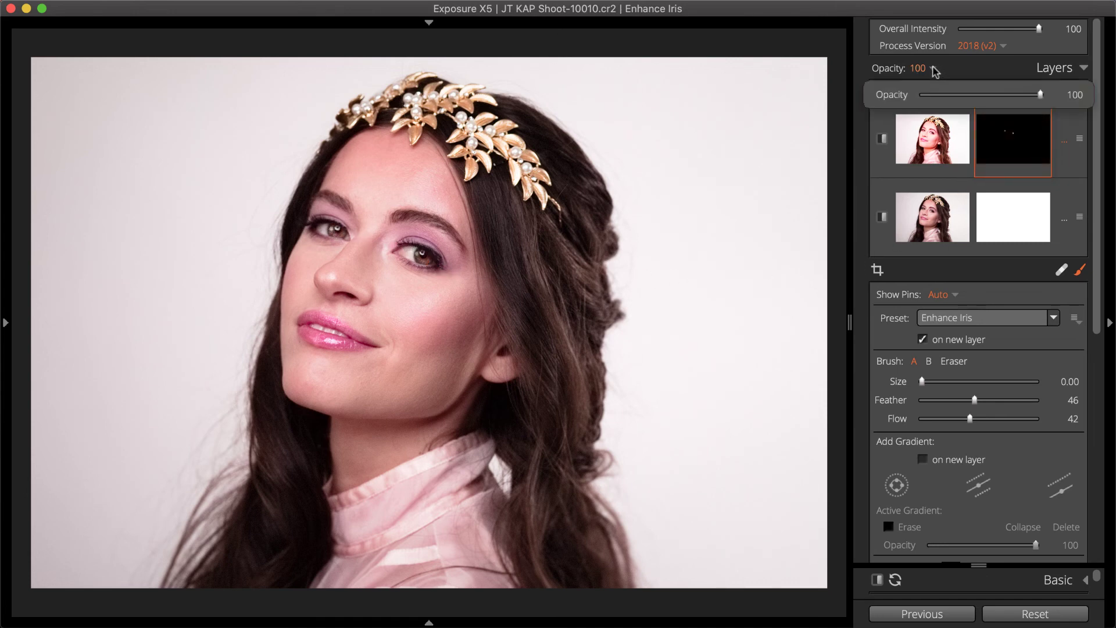
{"action": "left_click_drag", "start_coordinate": [1040, 96], "coordinate": [983, 100]}
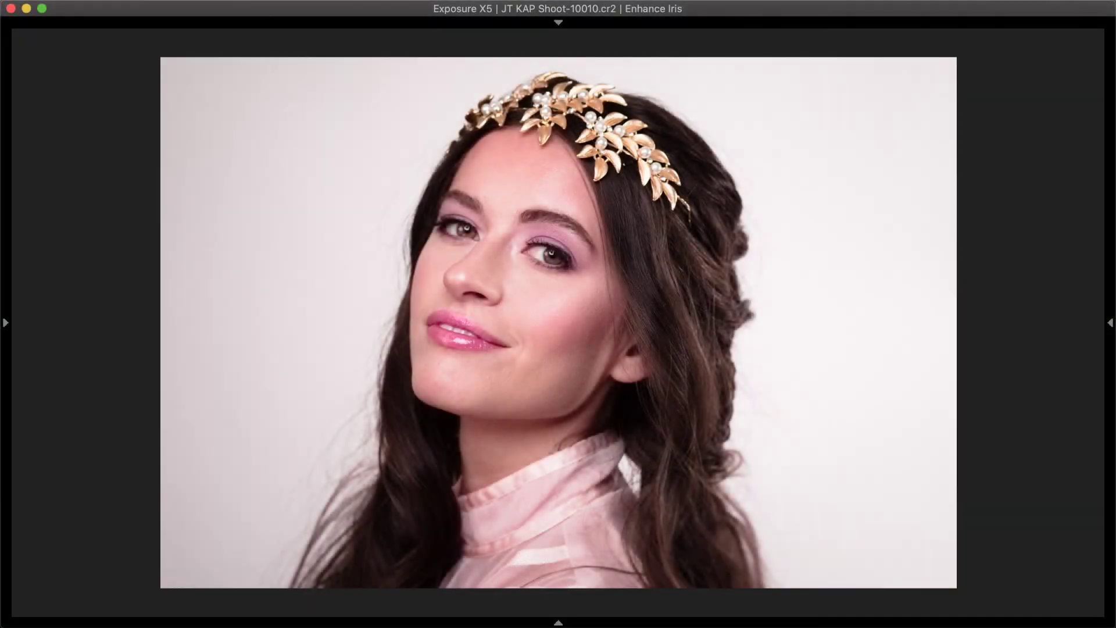
{"action": "left_click", "coordinate": [6, 322]}
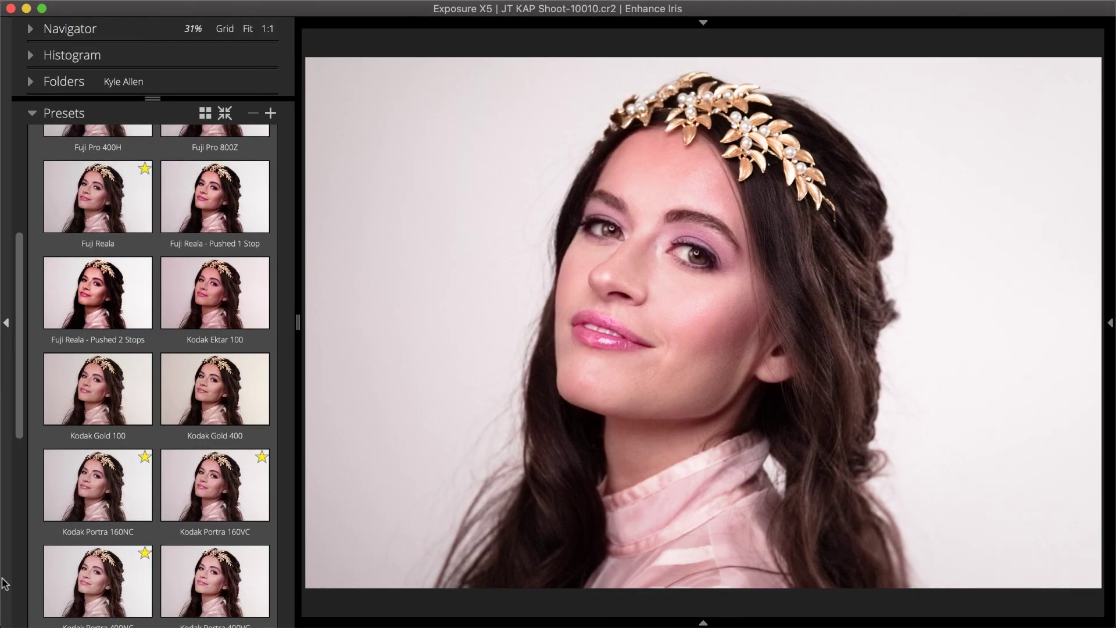
{"action": "left_click", "coordinate": [64, 114]}
{"action": "left_click", "coordinate": [63, 144]}
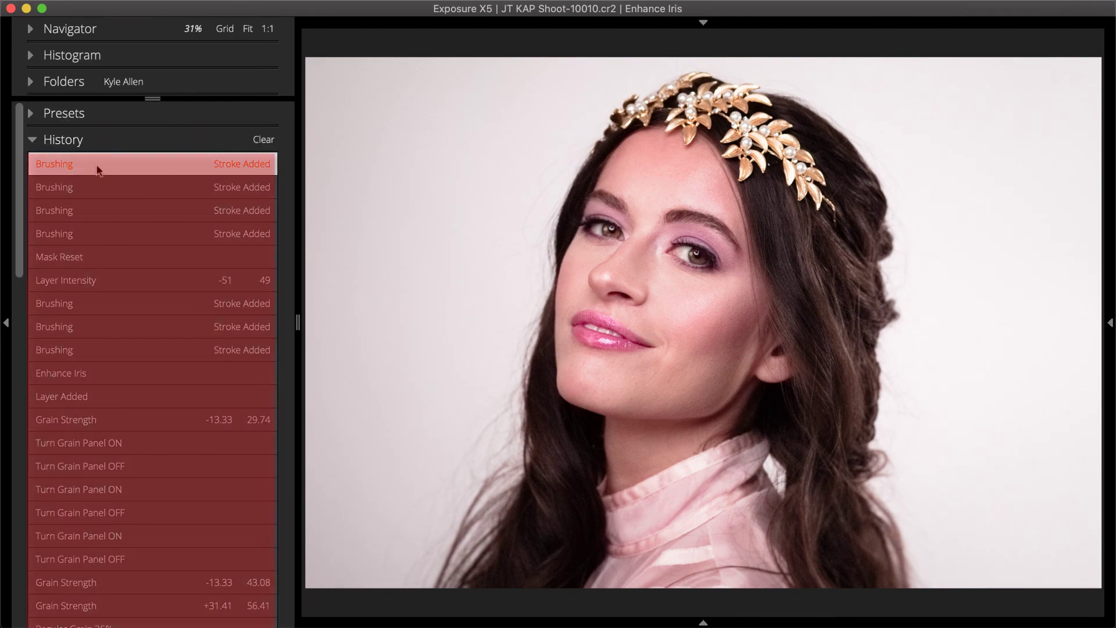
{"action": "left_click", "coordinate": [123, 187]}
{"action": "left_click", "coordinate": [124, 211]}
{"action": "left_click", "coordinate": [126, 231]}
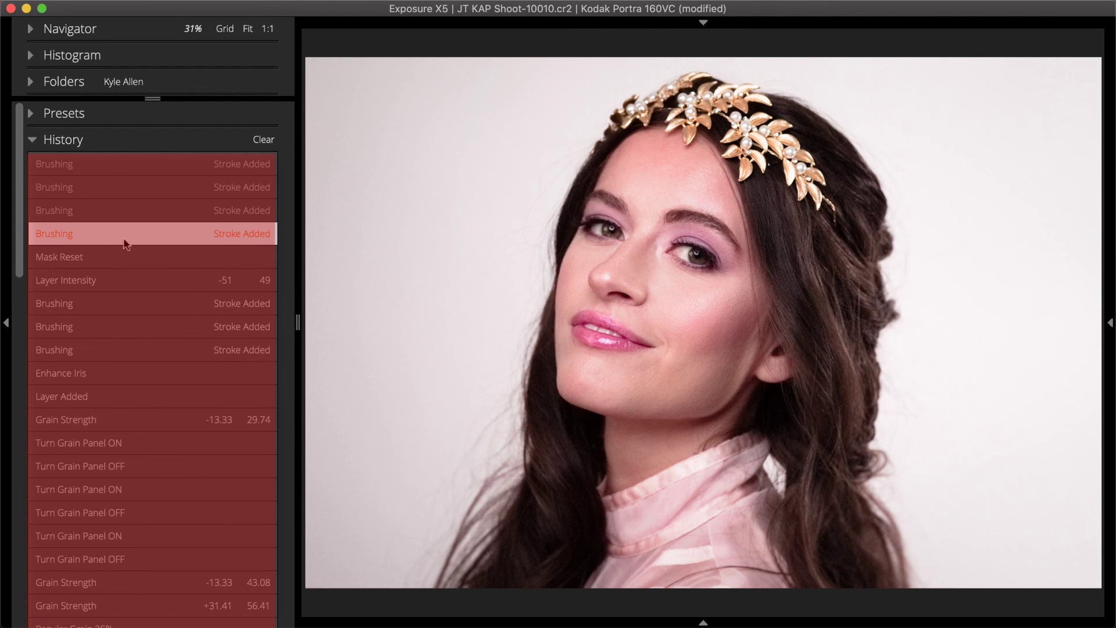
{"action": "left_click", "coordinate": [123, 258]}
{"action": "left_click", "coordinate": [128, 328]}
{"action": "left_click", "coordinate": [129, 375]}
{"action": "left_click", "coordinate": [126, 398]}
{"action": "left_click", "coordinate": [124, 415]}
{"action": "left_click", "coordinate": [127, 447]}
{"action": "left_click", "coordinate": [128, 465]}
{"action": "left_click", "coordinate": [127, 487]}
{"action": "left_click", "coordinate": [130, 512]}
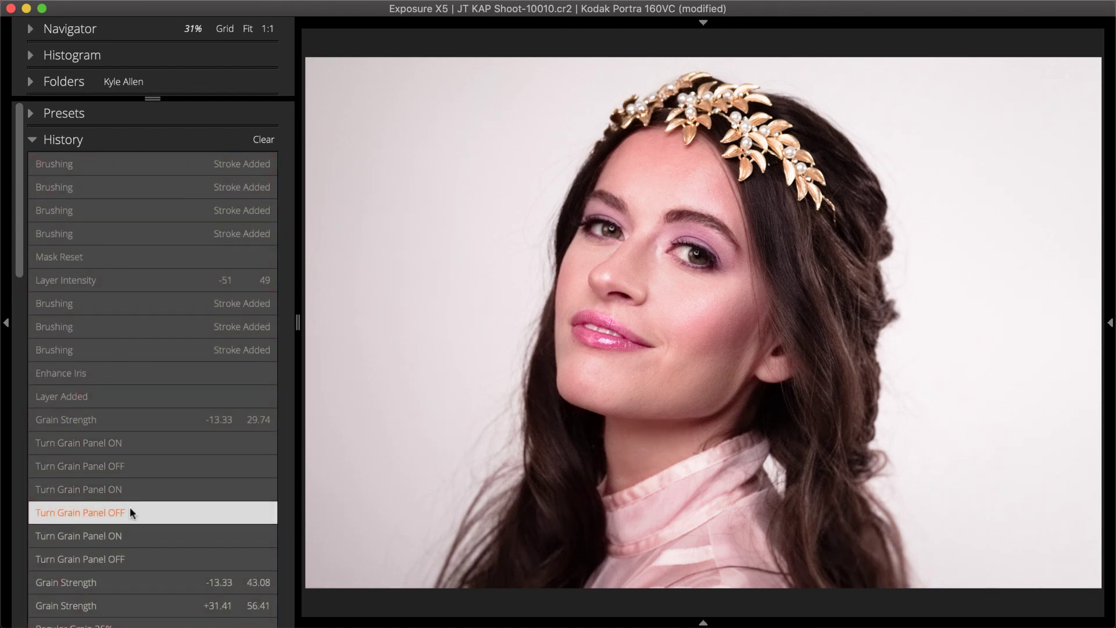
{"action": "left_click", "coordinate": [153, 488]}
{"action": "left_click", "coordinate": [148, 422]}
{"action": "left_click", "coordinate": [134, 304]}
{"action": "left_click", "coordinate": [123, 192]}
{"action": "left_click", "coordinate": [93, 166]}
{"action": "left_click", "coordinate": [68, 142]}
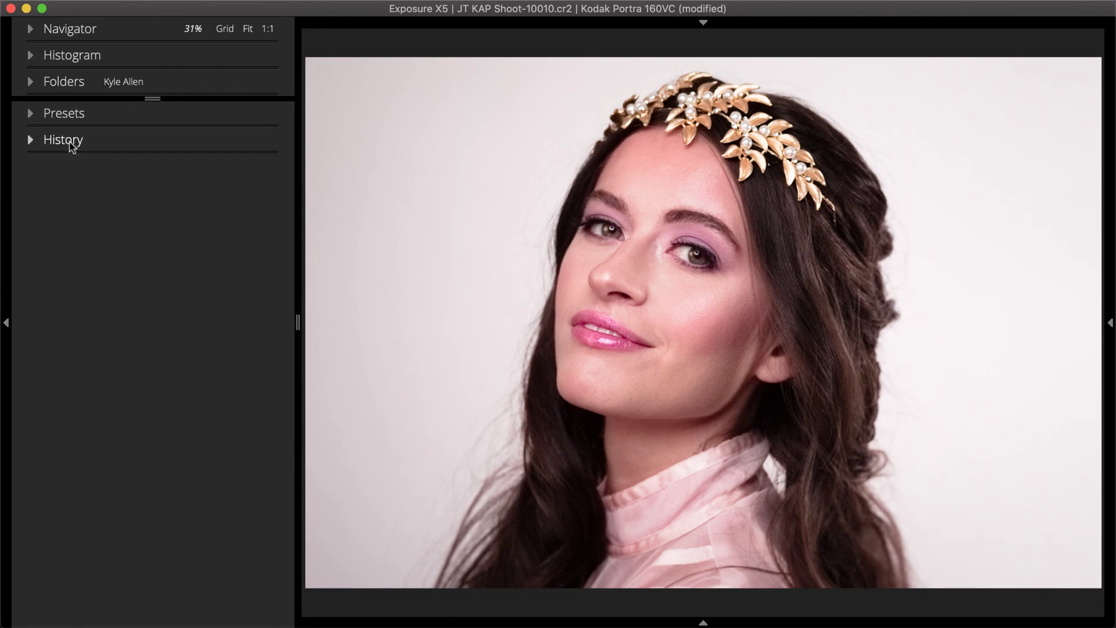
{"action": "left_click", "coordinate": [6, 186]}
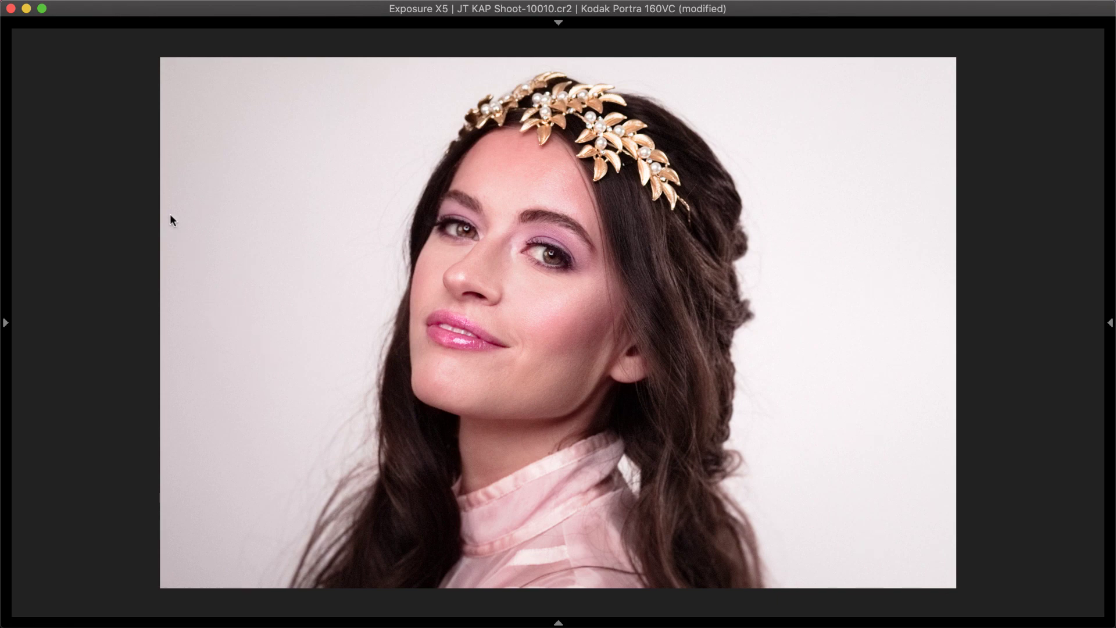
- In File > Quick Export, uncheck Pinterest and check Facebook Share and Twitter Share
{"action": "left_click", "coordinate": [132, 8]}
{"action": "left_click", "coordinate": [153, 39]}
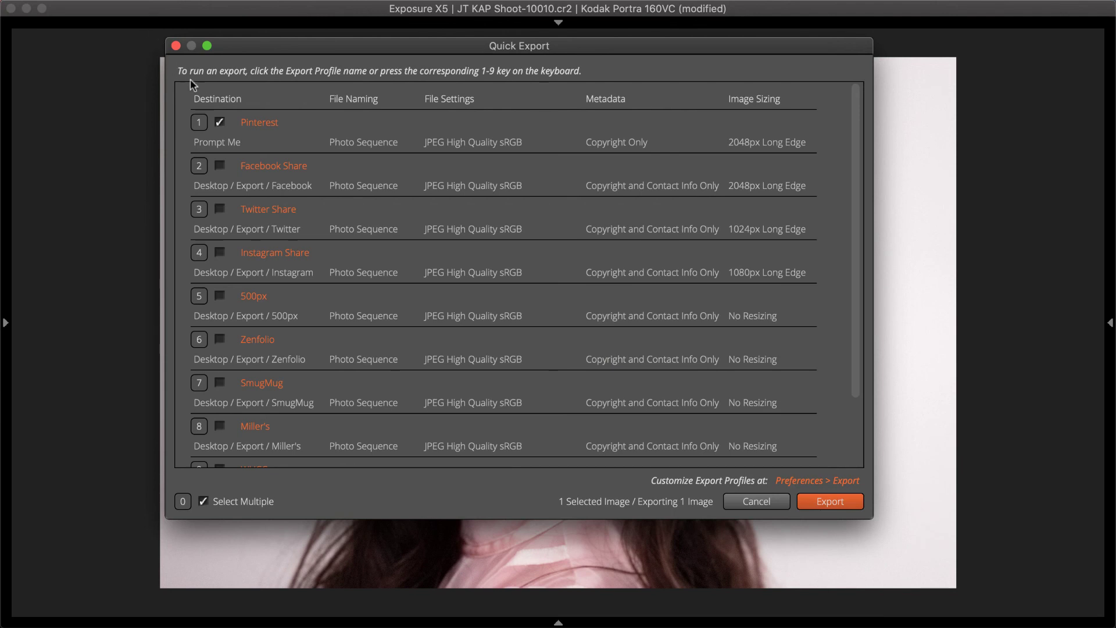
{"action": "left_click", "coordinate": [220, 124]}
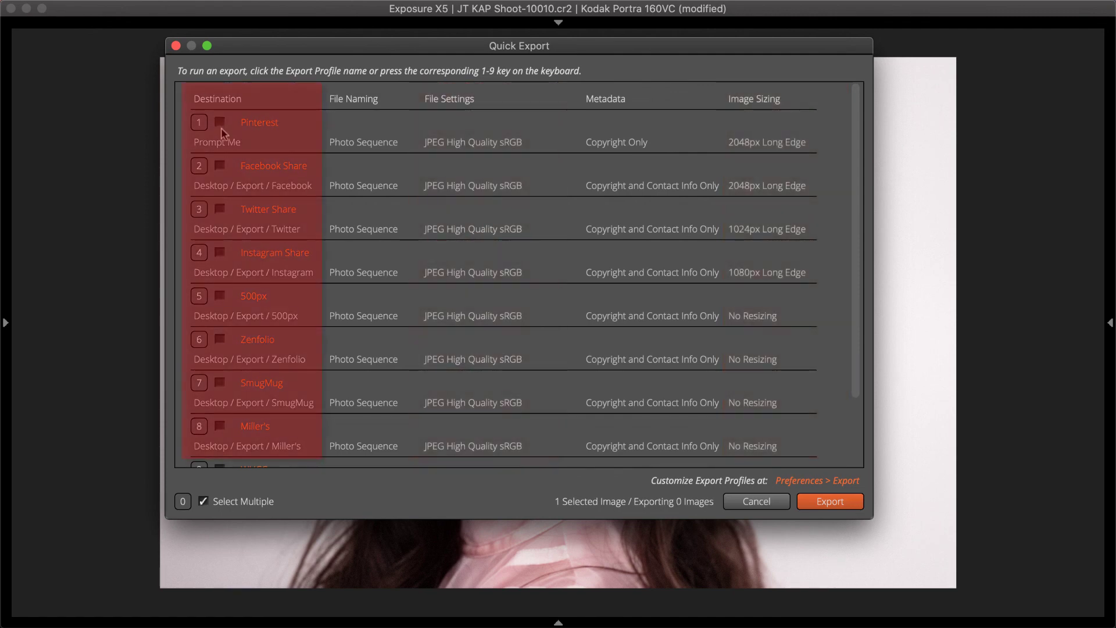
{"action": "left_click", "coordinate": [220, 167]}
{"action": "left_click", "coordinate": [220, 210]}
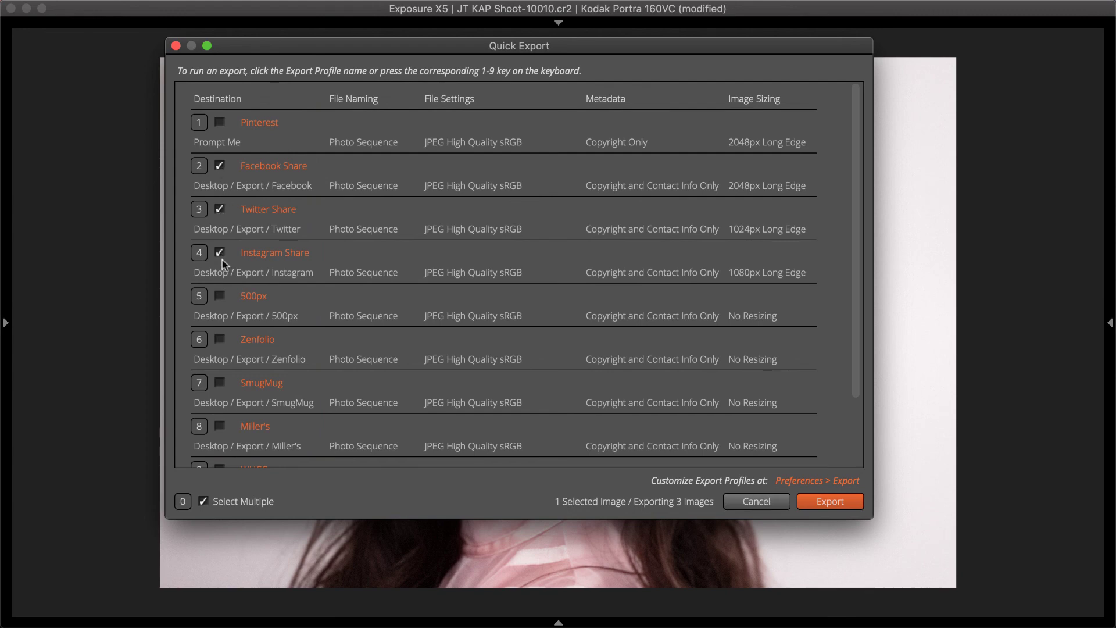